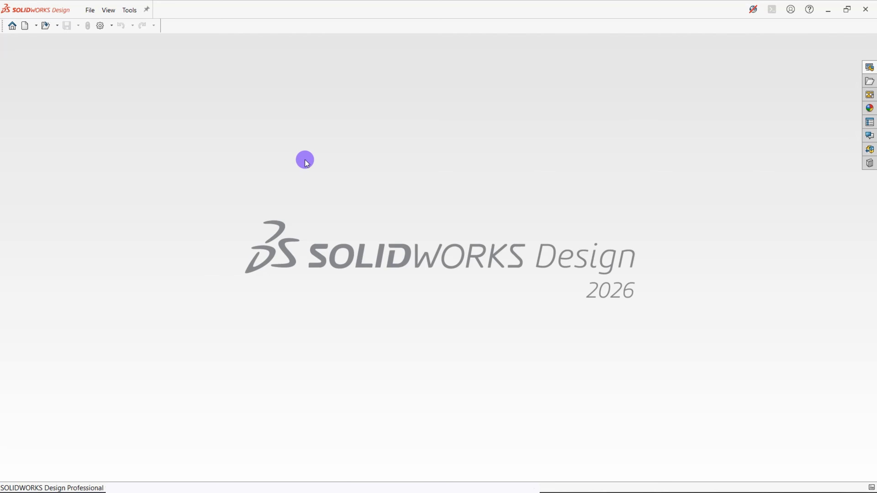
Step: Open the SMB_02 file from the Sample Part folder, declining both import diagnostics and feature recognition
key("ctrl+o")
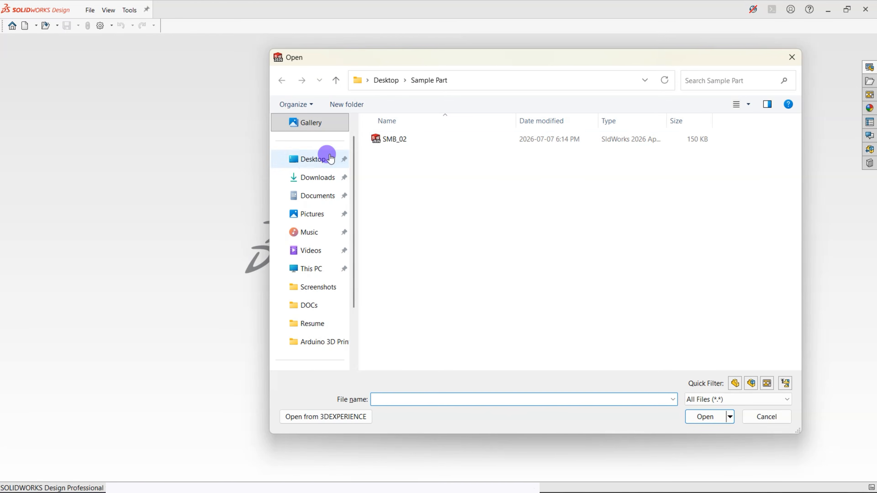
left_click(401, 141)
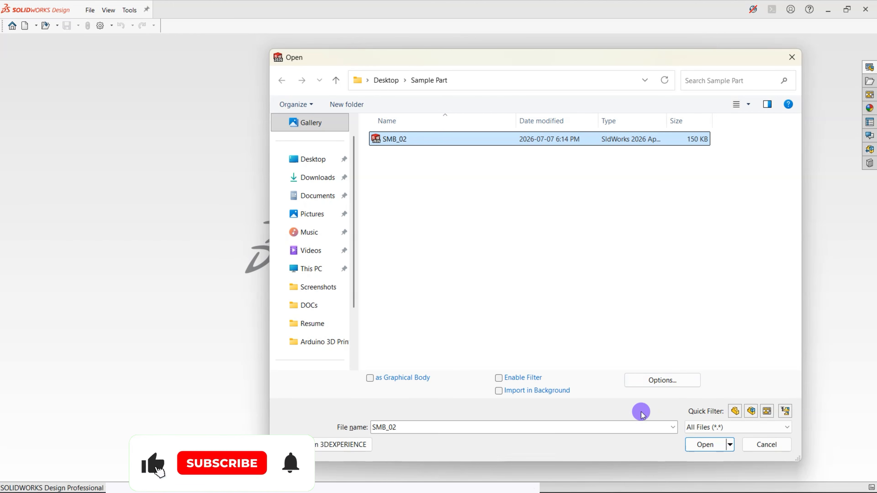
left_click(705, 445)
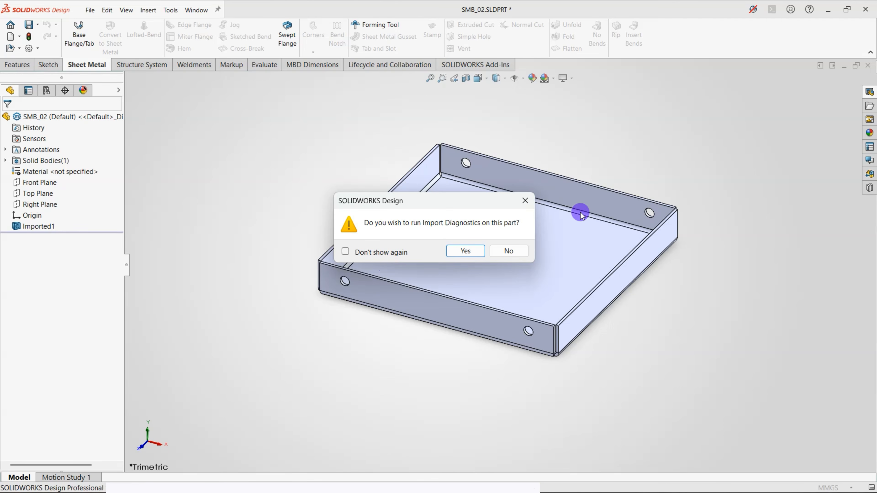
left_click(514, 250)
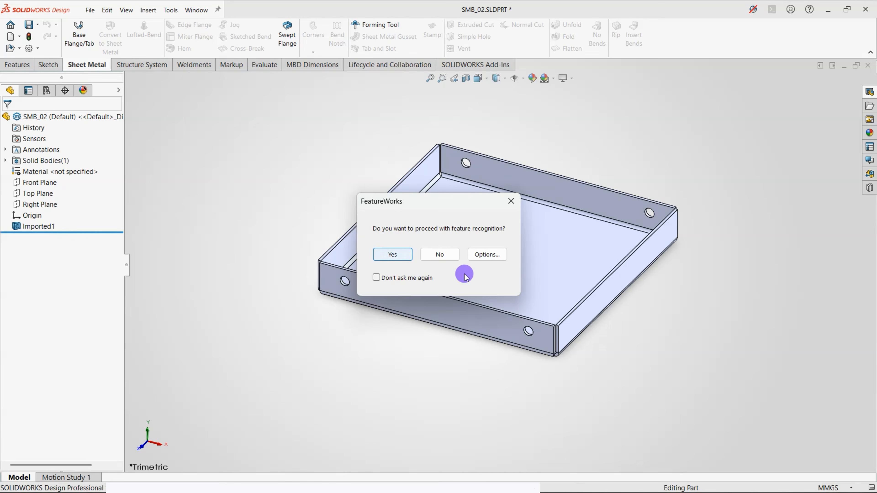
left_click(445, 256)
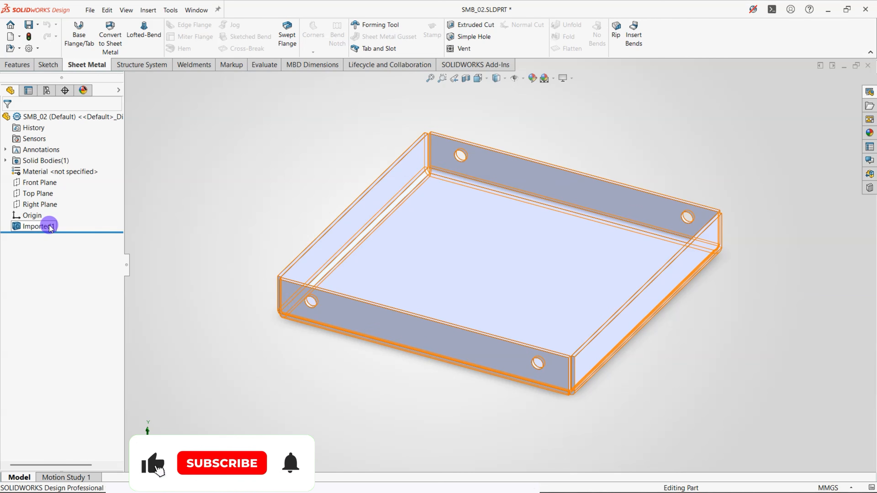
Step: Examine the imported tray body, its corner gaps and the outer bend radius, and return to the isometric view
left_click(37, 226)
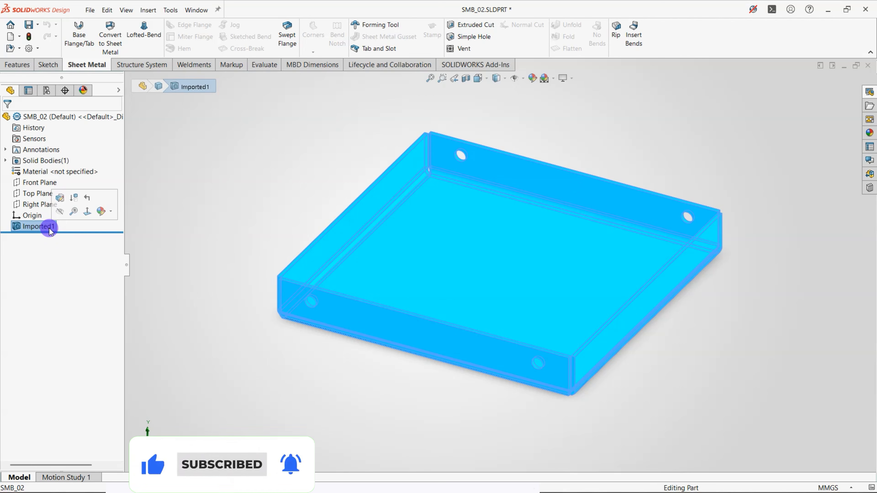
left_click(286, 203)
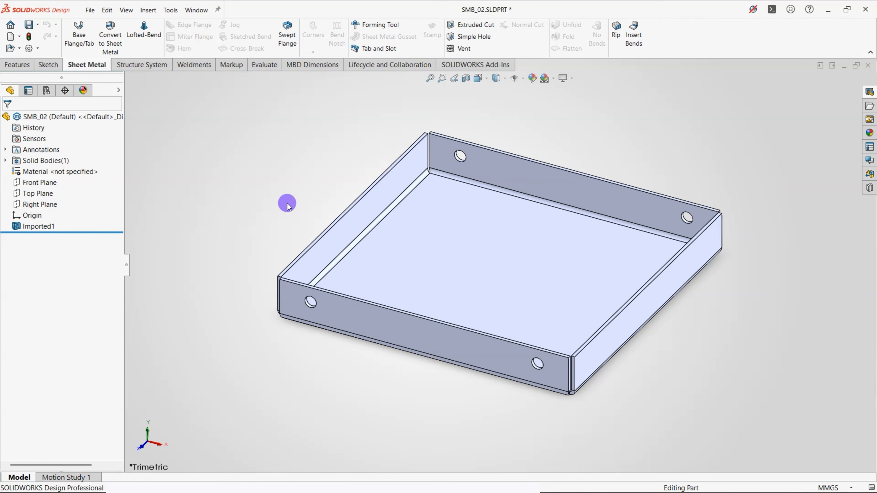
scroll(552, 349, "down", 8)
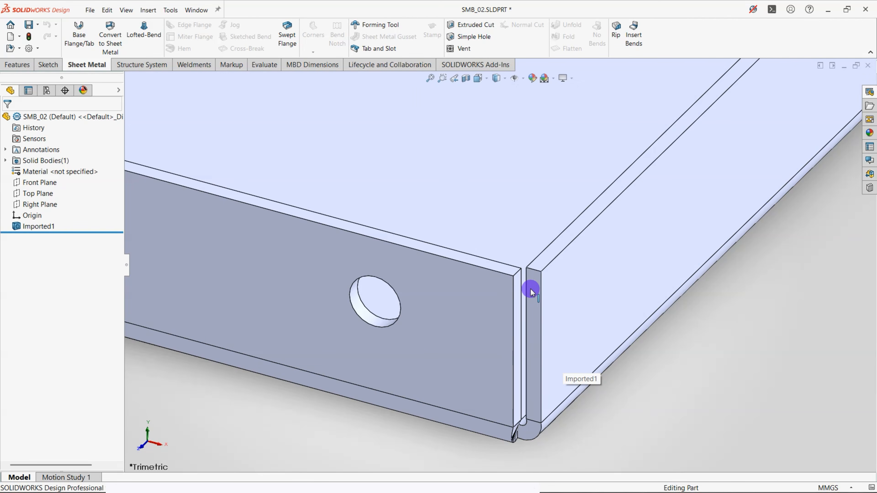
left_click(533, 271)
left_click(703, 377)
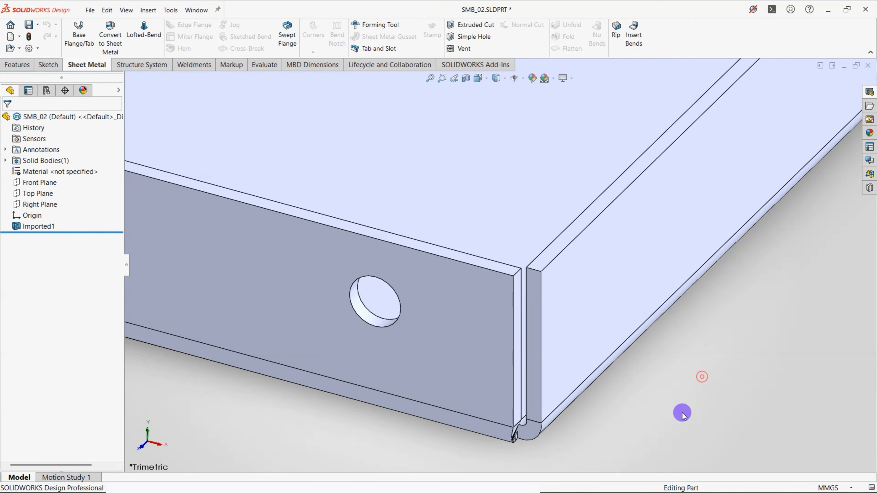
scroll(639, 399, "up", 4)
middle_click_drag(542, 383, 515, 352)
left_click(518, 348)
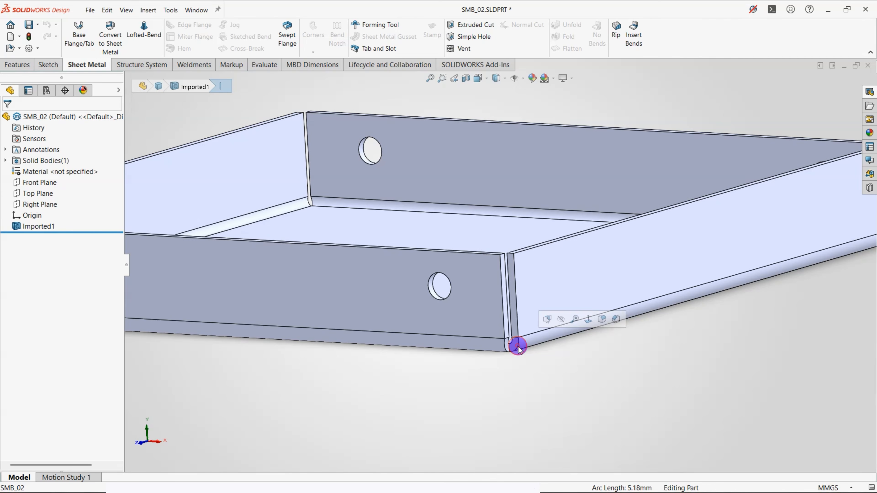
left_click(531, 343)
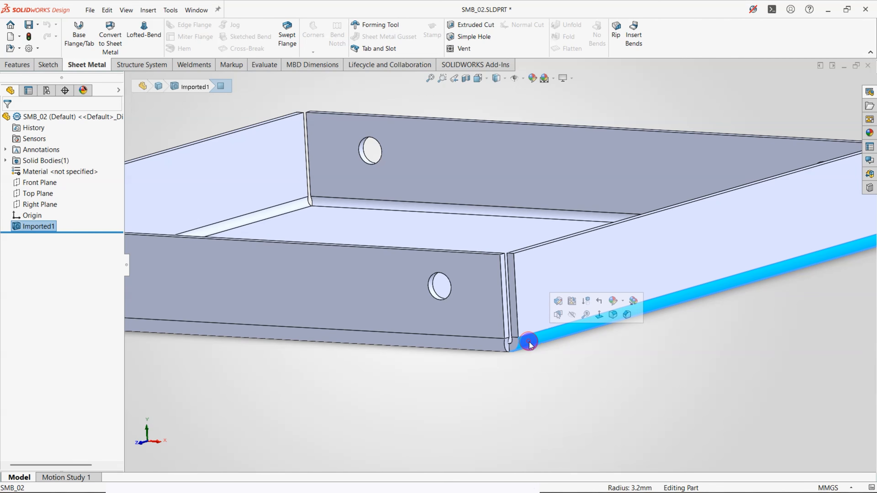
left_click(566, 367)
scroll(597, 378, "up", 3)
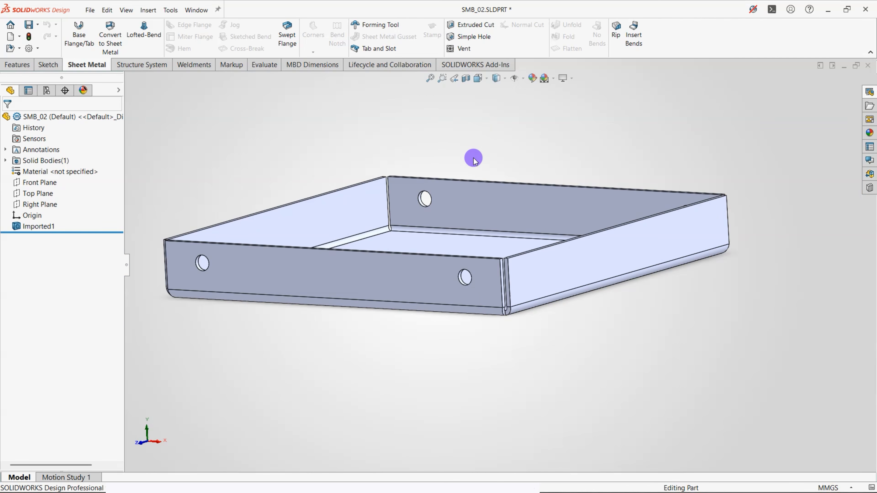
left_click(481, 79)
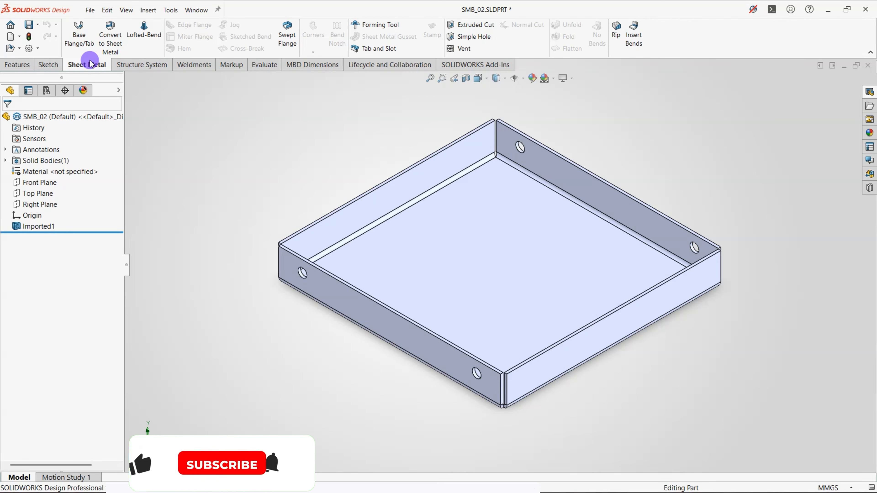
Step: Start Convert to Sheet Metal on the imported tray with its inner floor face as the fixed face
left_click(113, 49)
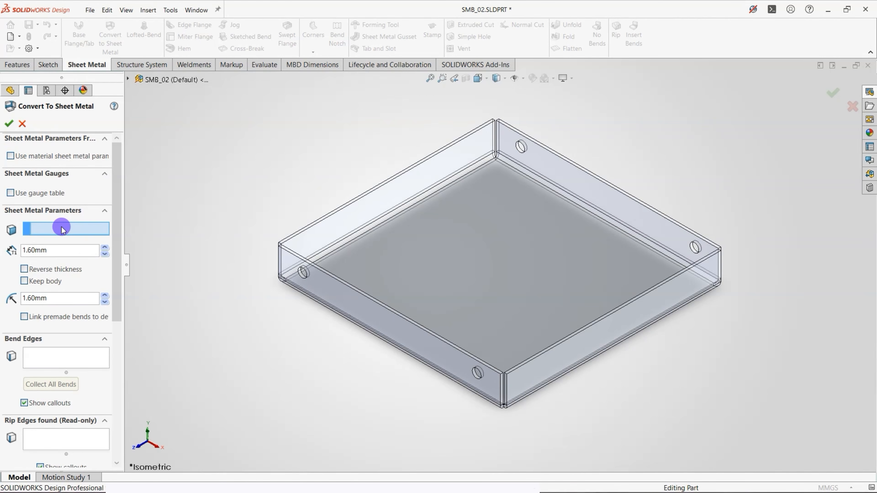
left_click(519, 249)
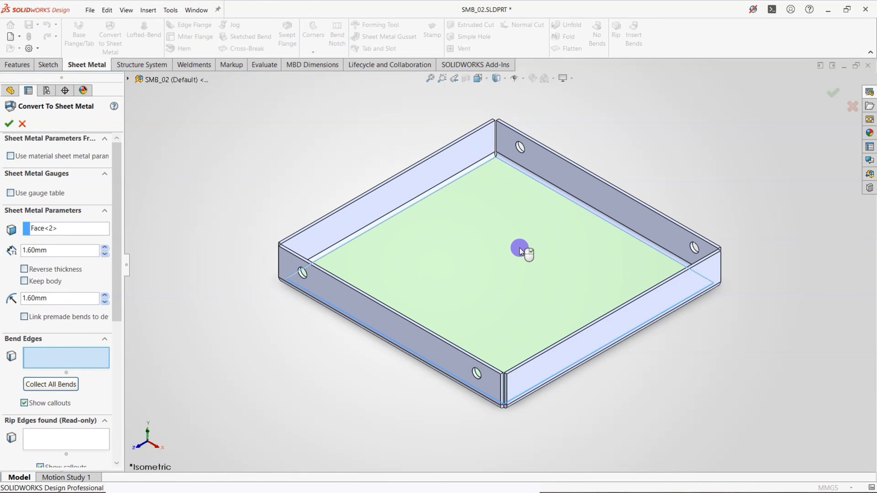
double_click(48, 250)
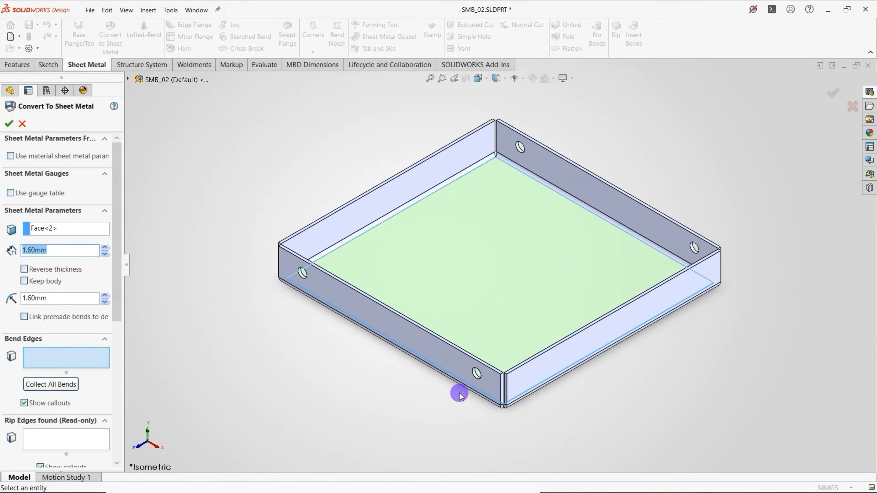
scroll(459, 393, "up", 3)
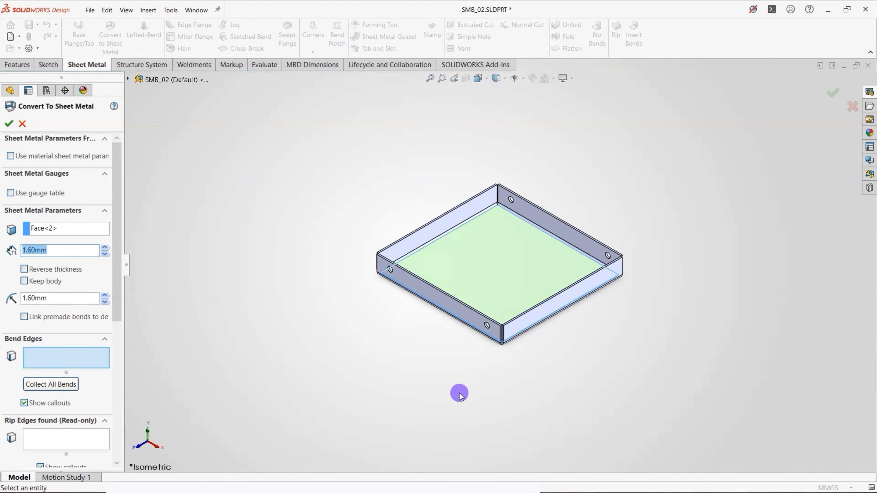
middle_click_drag(459, 394, 461, 299)
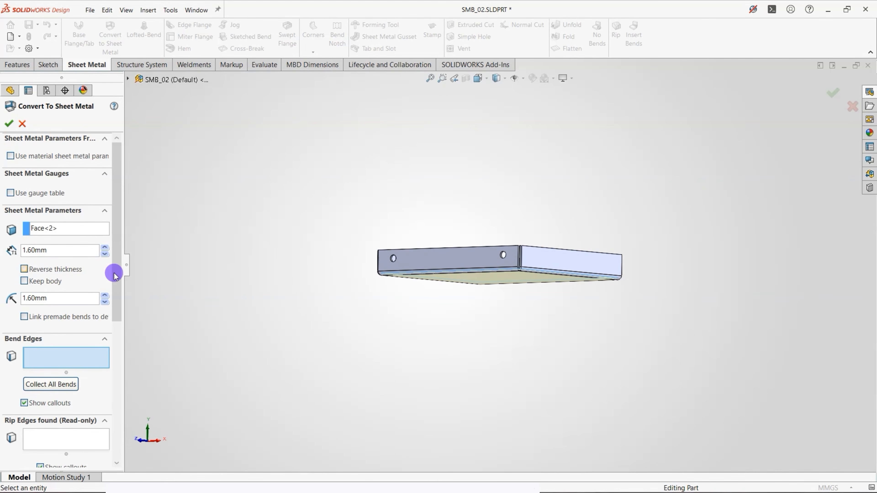
scroll(443, 277, "down", 6)
middle_click_drag(448, 270, 430, 323)
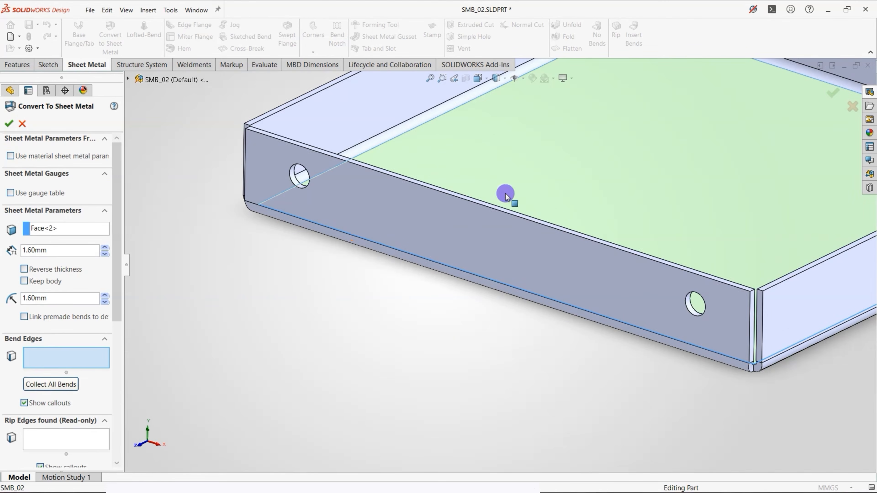
middle_click_drag(513, 270, 525, 152)
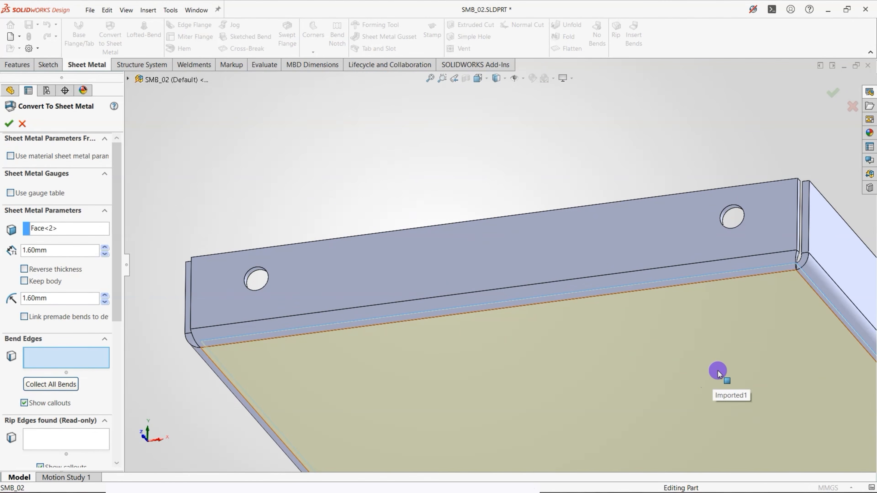
scroll(434, 197, "up", 6)
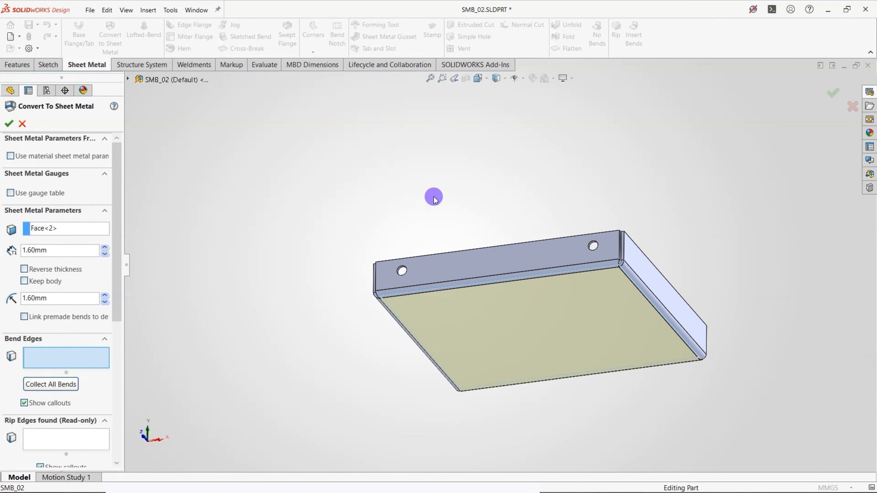
middle_click_drag(441, 190, 414, 329)
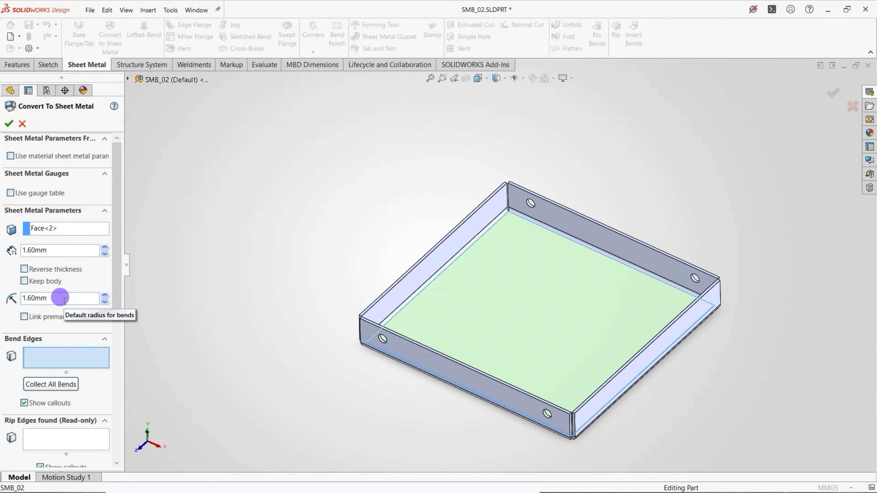
Step: Collect all pre-made bends of the tray as bend edges and apply the sheet metal conversion
left_click_drag(114, 288, 115, 330)
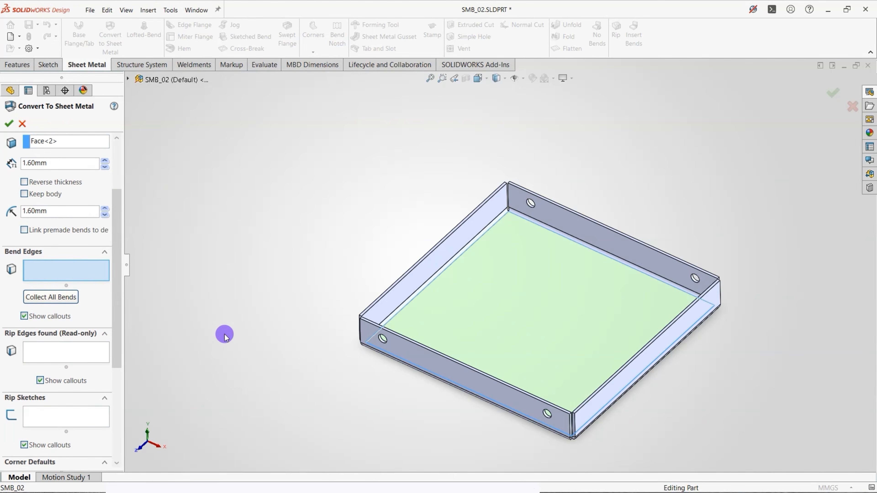
middle_click_drag(263, 361, 254, 309)
scroll(254, 310, "up", 1)
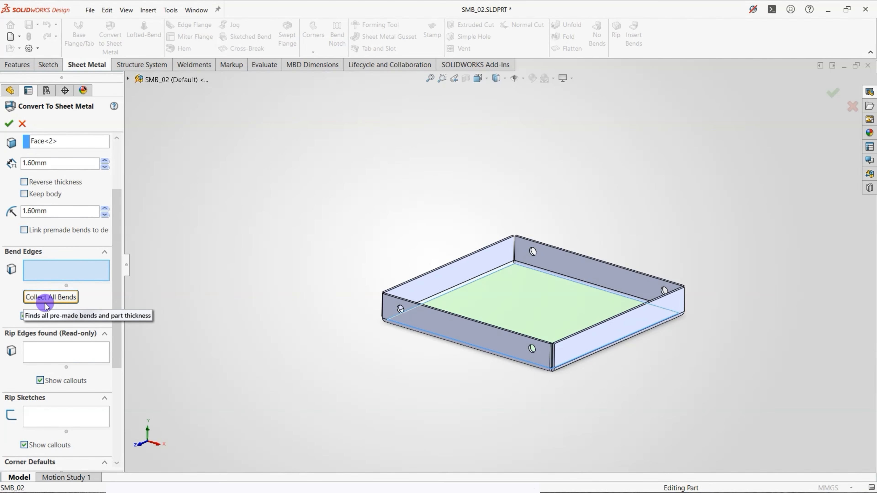
left_click(51, 297)
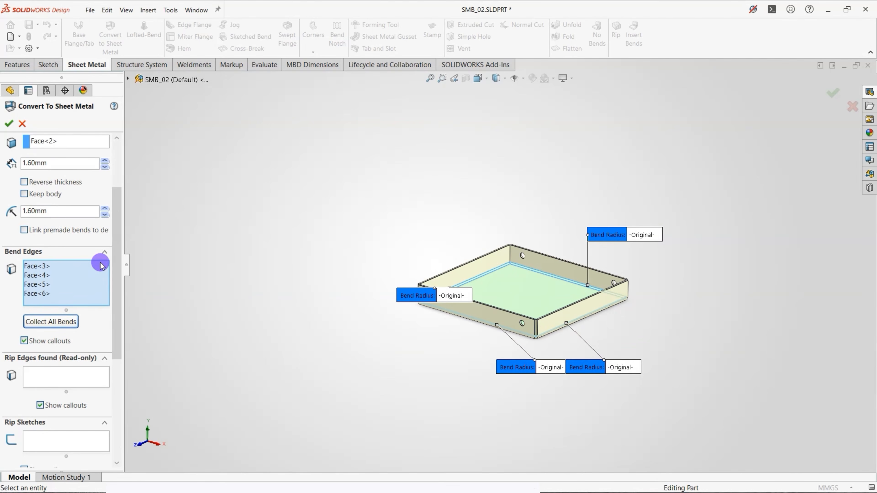
mouse_move(114, 250)
left_mouse_down()
mouse_move(122, 386)
mouse_move(118, 240)
left_mouse_up()
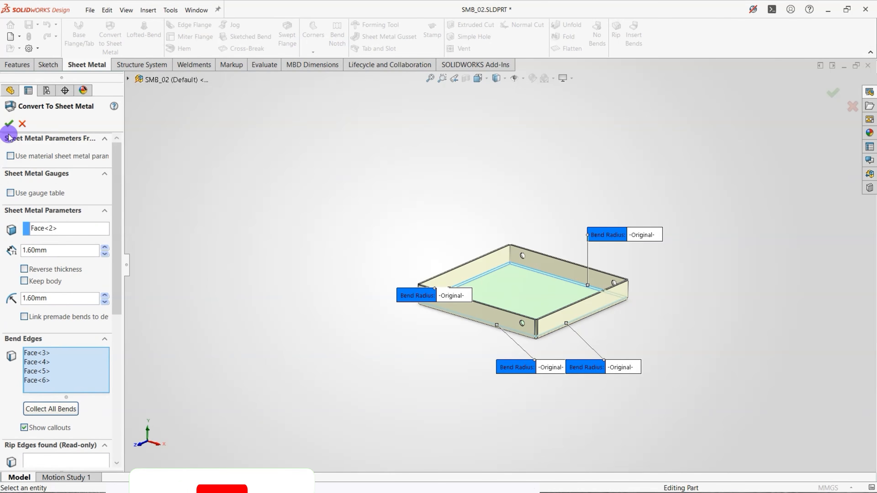
left_click(9, 124)
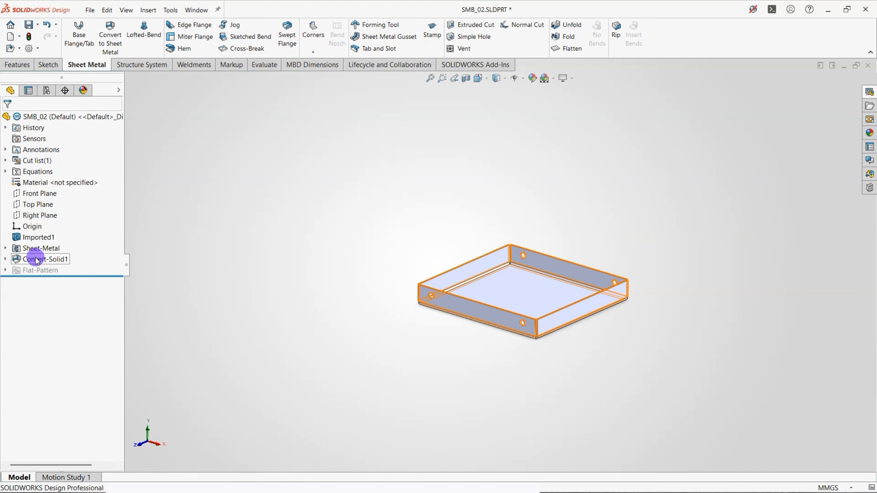
Step: Review the bend parameters, K-factor and auto relief of the Sheet-Metal feature without changing them
double_click(37, 249)
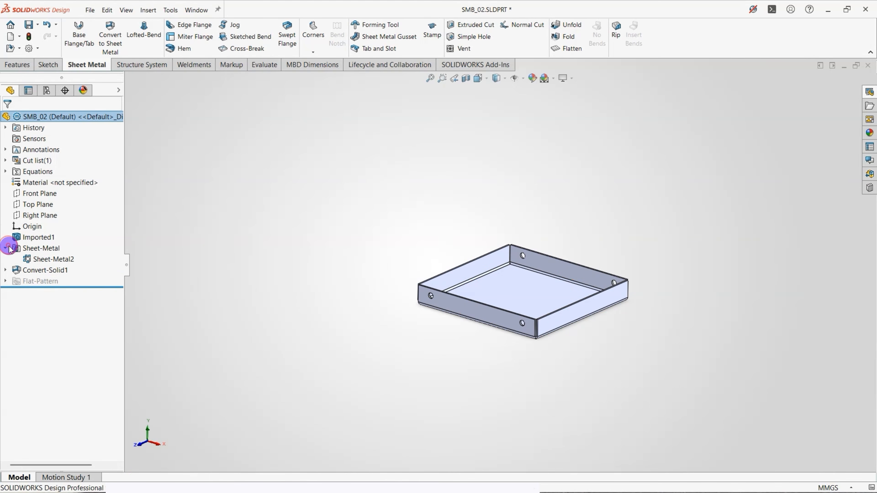
right_click(40, 249)
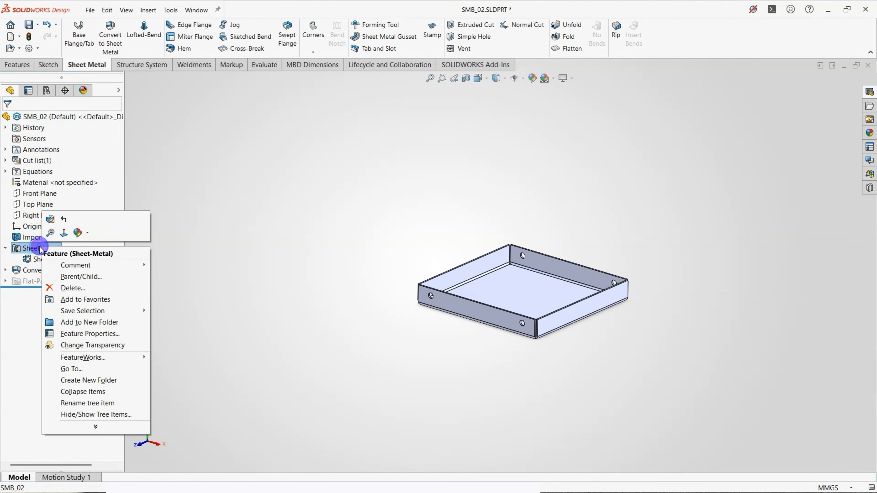
left_click(47, 220)
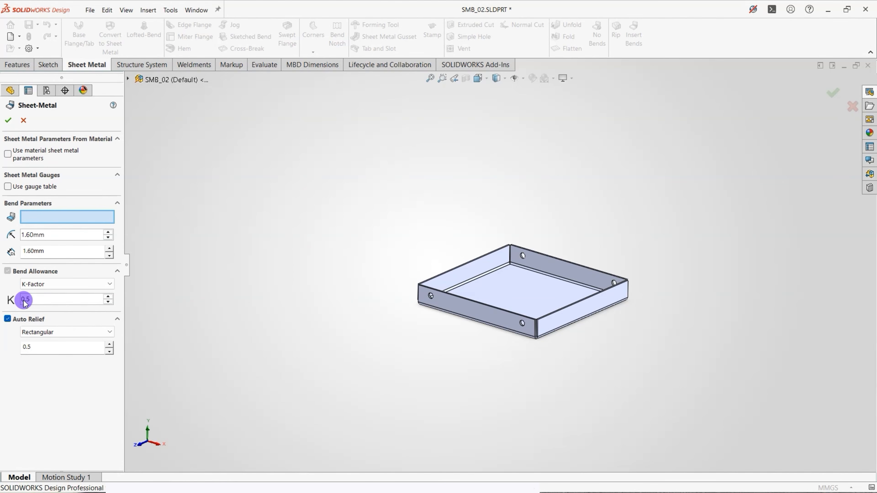
left_click(25, 120)
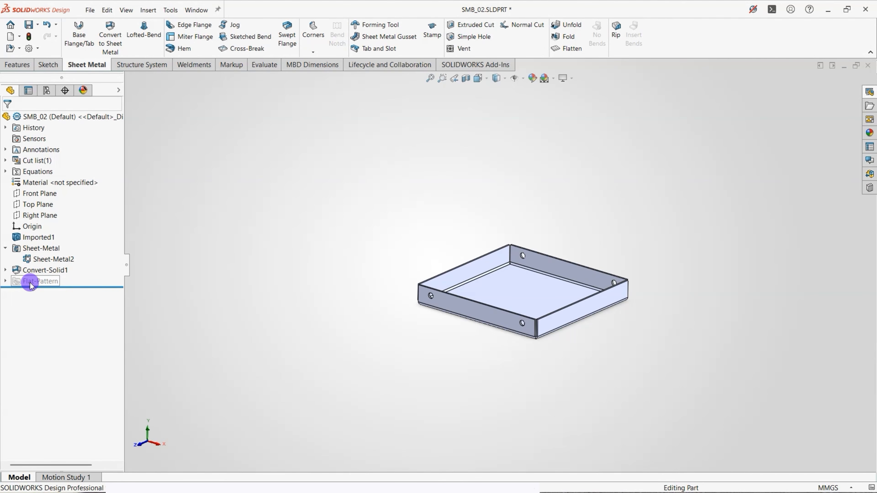
Step: Flatten the converted tray to examine its flat pattern, and return it to the folded state
left_click(568, 49)
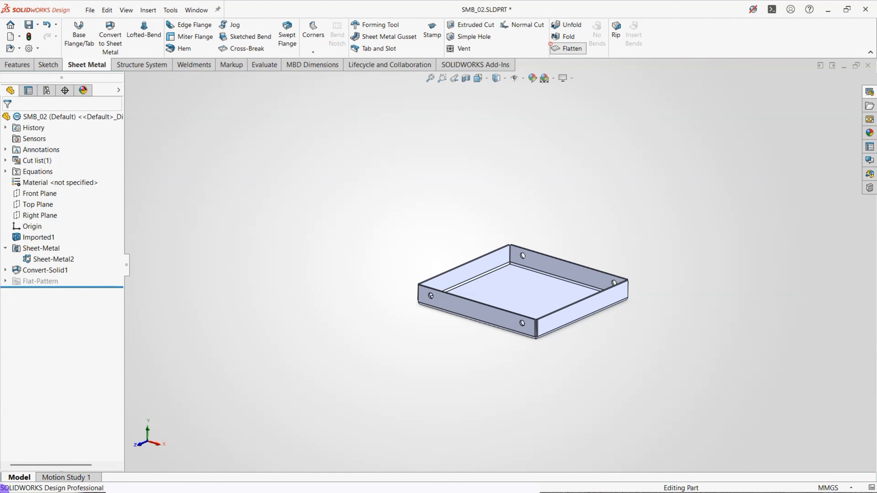
scroll(596, 282, "down", 5)
scroll(552, 301, "up", 5)
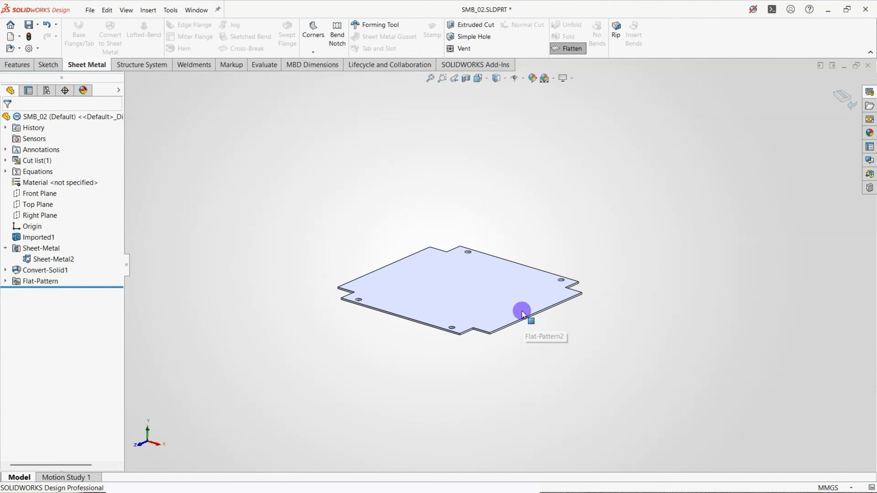
middle_click_drag(522, 312, 492, 420)
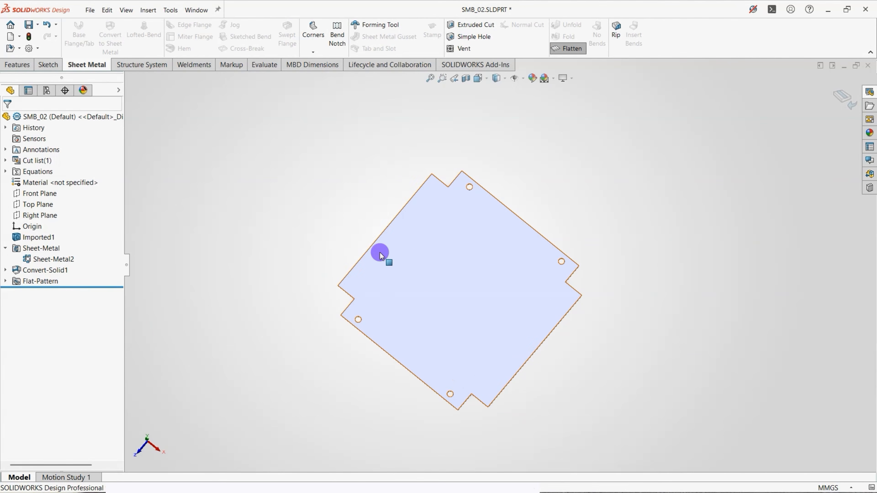
left_click(579, 50)
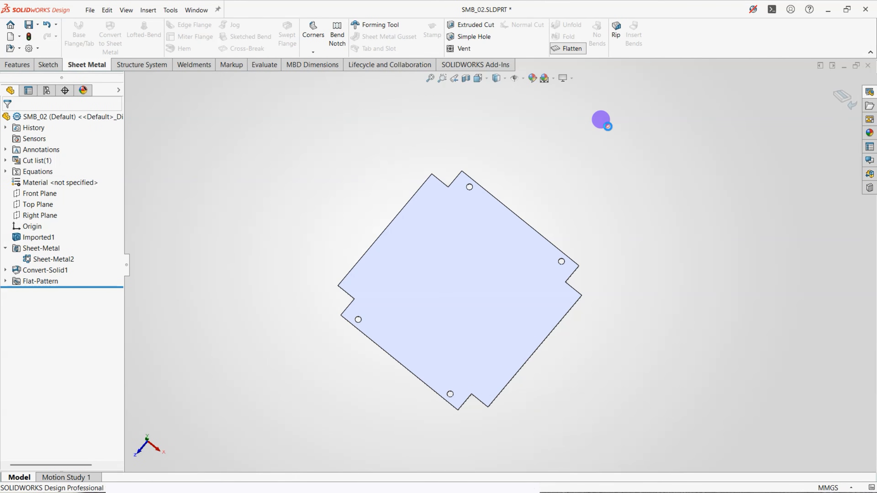
Step: Show the folded tray in isometric view and delete its sheet metal conversion features, keeping only the imported body
left_click(485, 78)
left_click(528, 104)
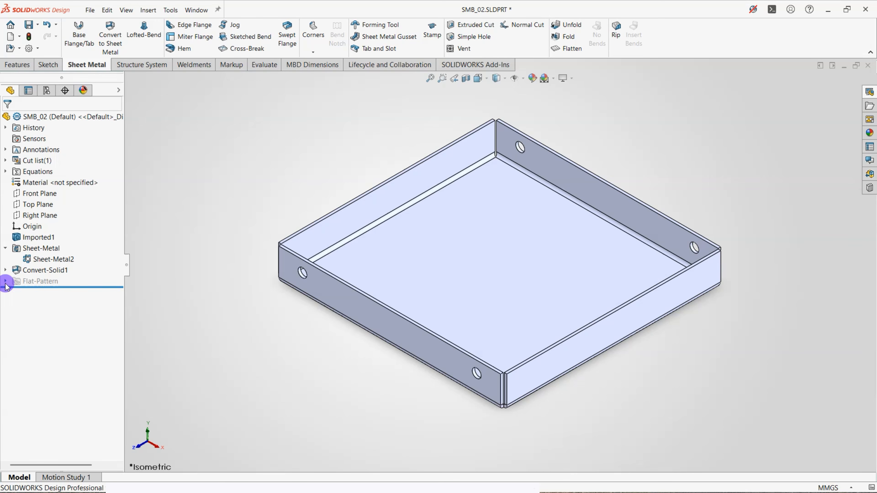
left_click(21, 280)
left_click(25, 250, "shift")
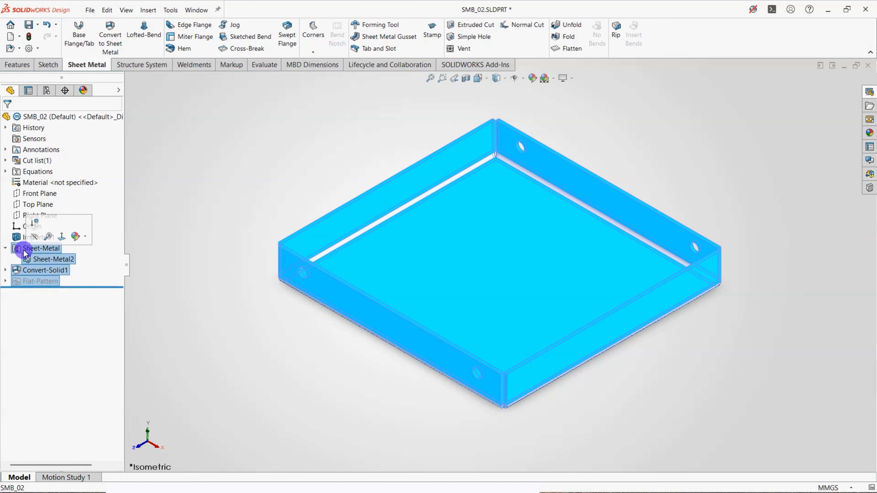
key("Delete")
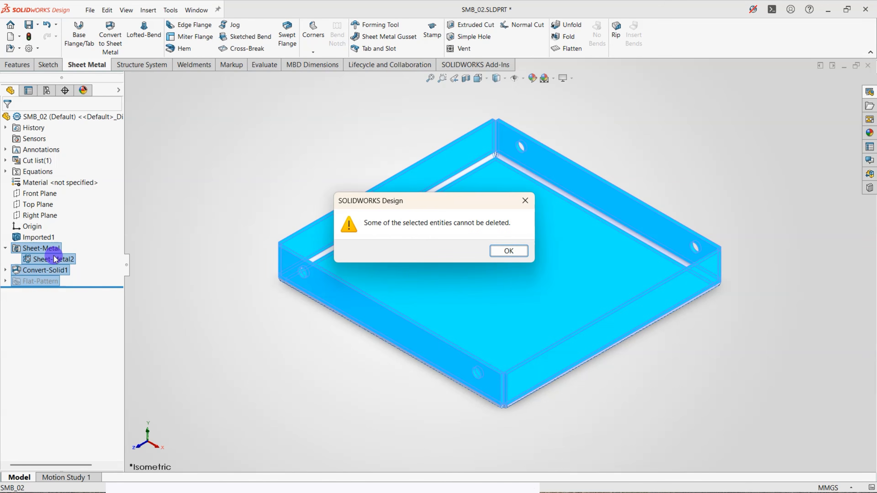
left_click(508, 251)
left_click(505, 188)
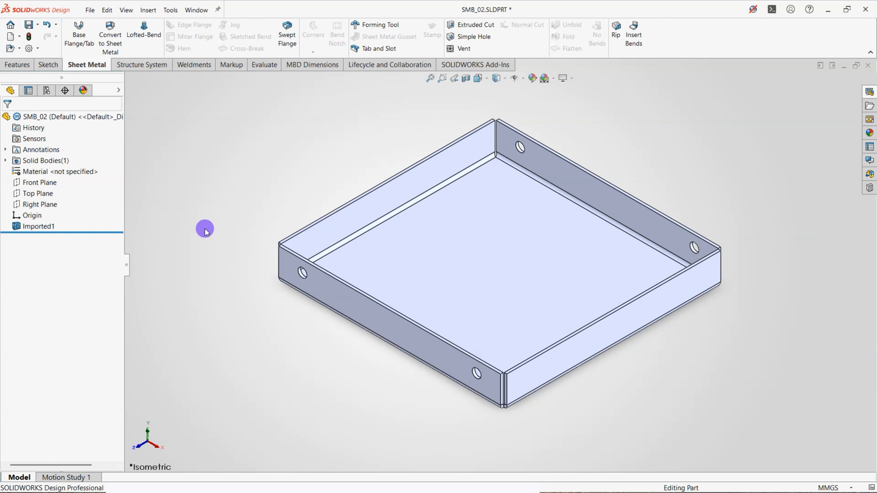
Step: Start FeatureWorks feature recognition on the imported tray body
left_click(48, 227)
left_click(299, 169)
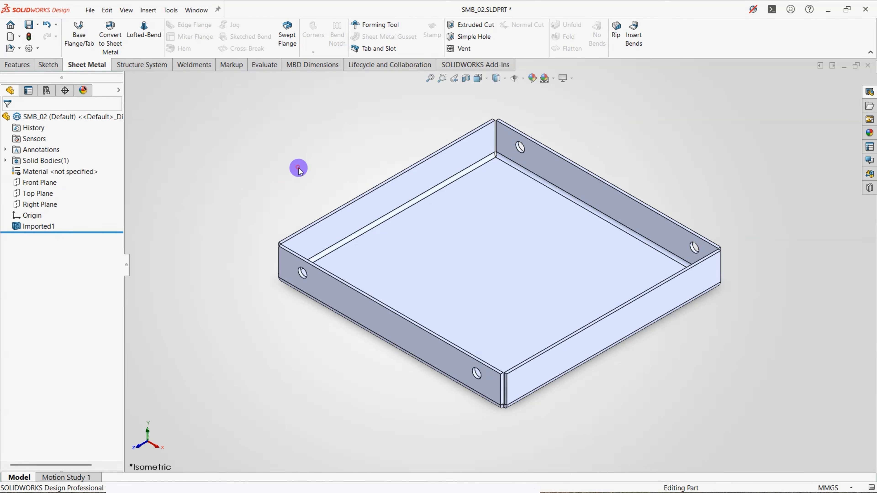
right_click(29, 226)
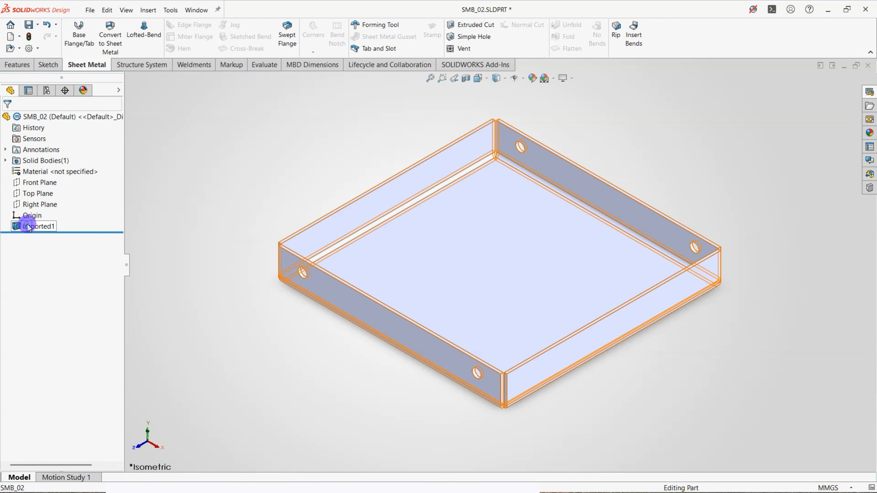
right_click(28, 227)
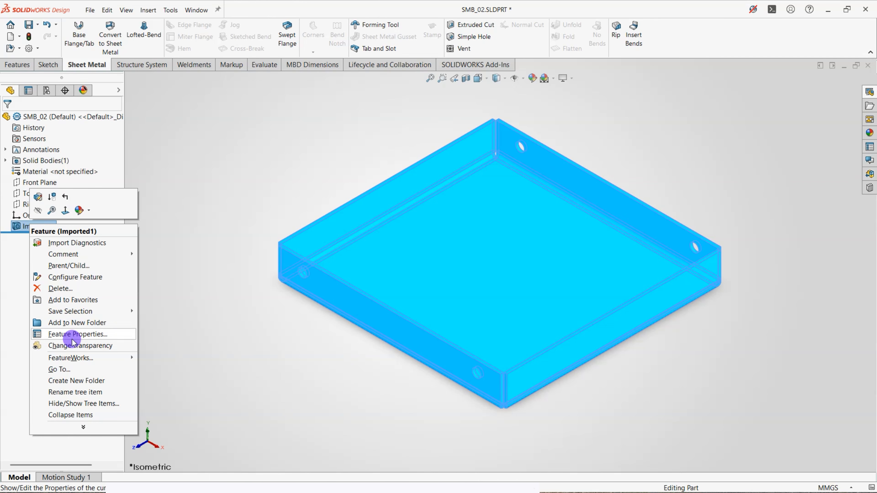
mouse_move(77, 361)
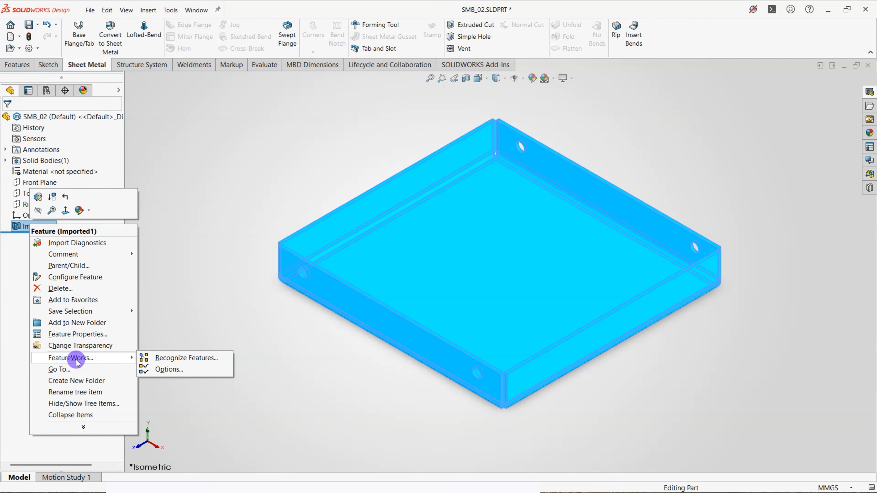
left_click(171, 359)
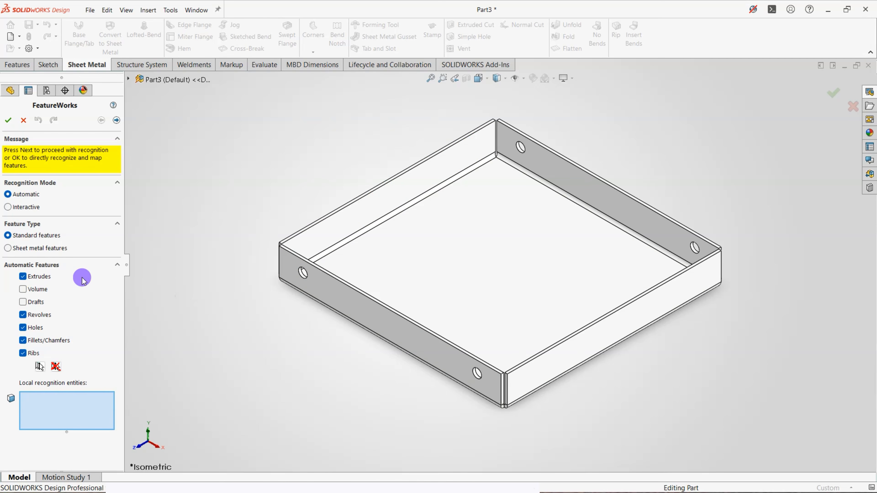
Step: Run automatic sheet metal recognition for extrudes, holes, base flange and edge flange only, using the tray's inner floor as the fixed face
left_click(8, 248)
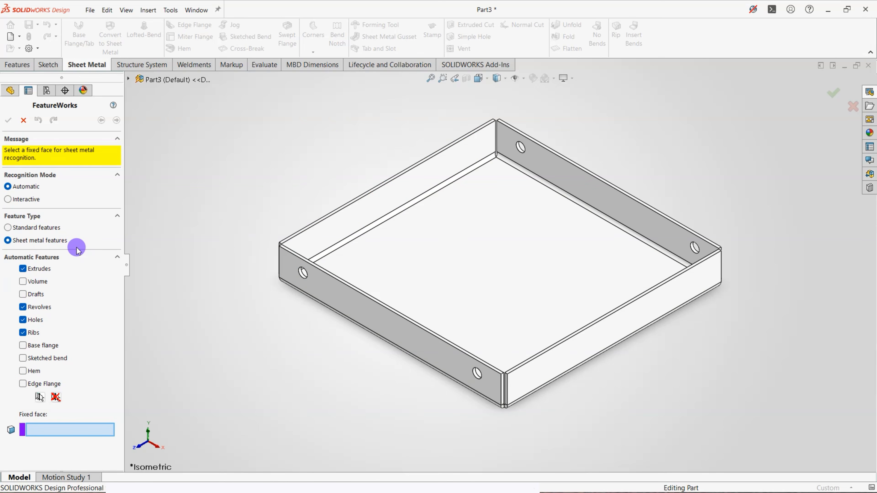
left_click(8, 227)
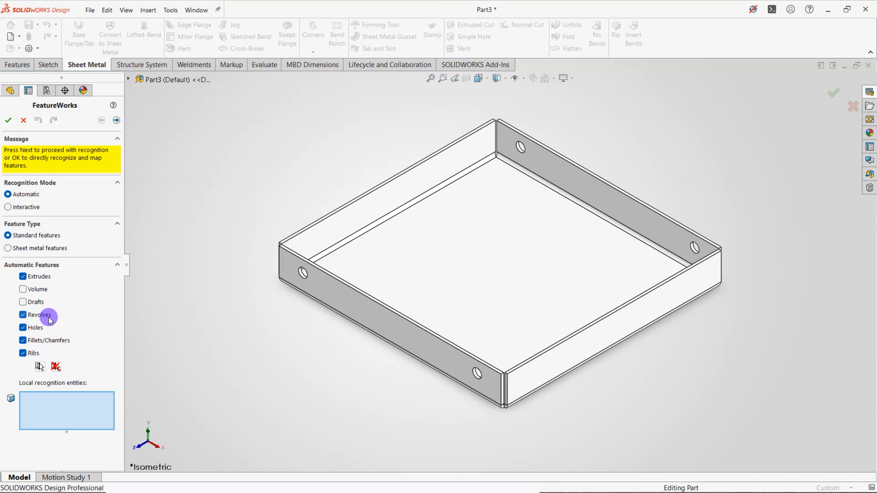
left_click(9, 247)
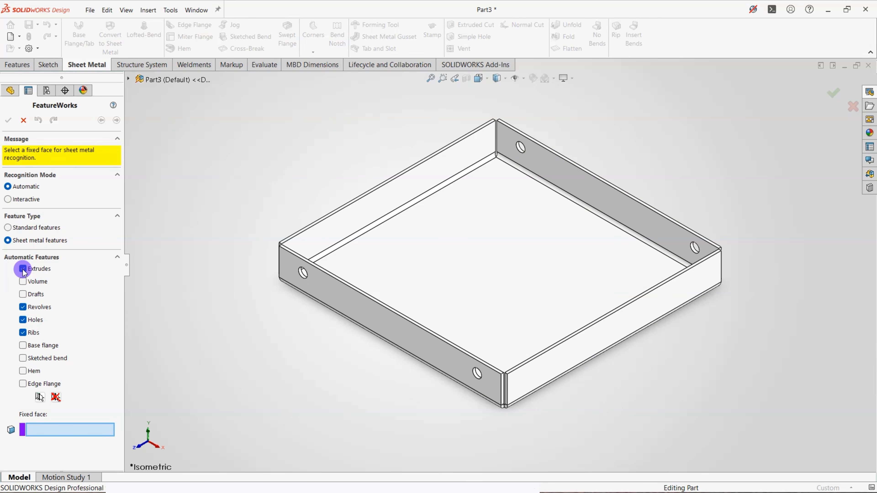
left_click(29, 296)
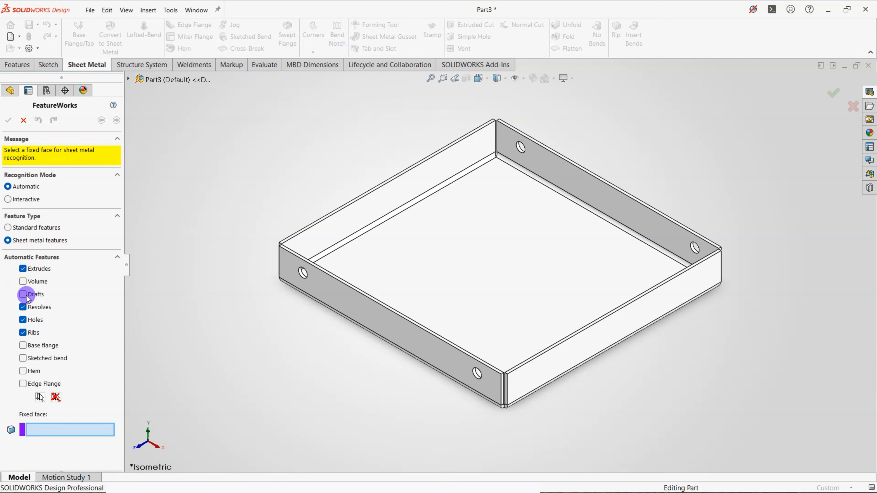
left_click(24, 307)
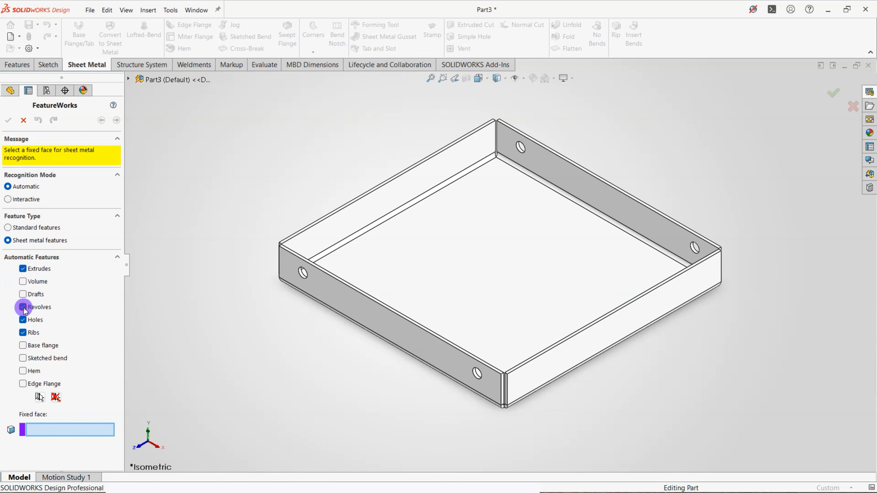
left_click(25, 321)
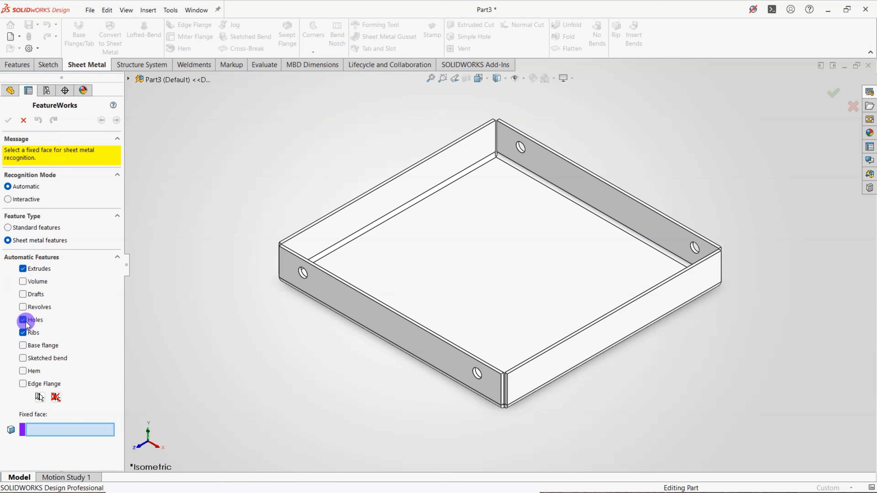
left_click(23, 333)
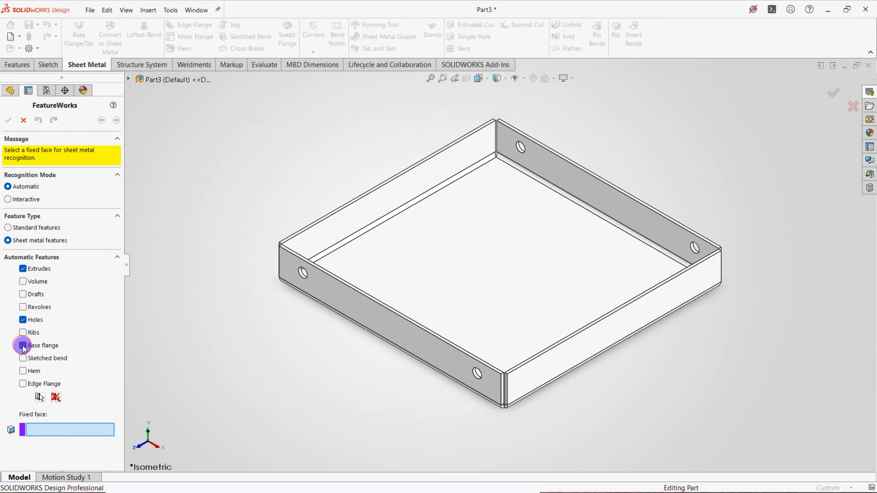
left_click(23, 384)
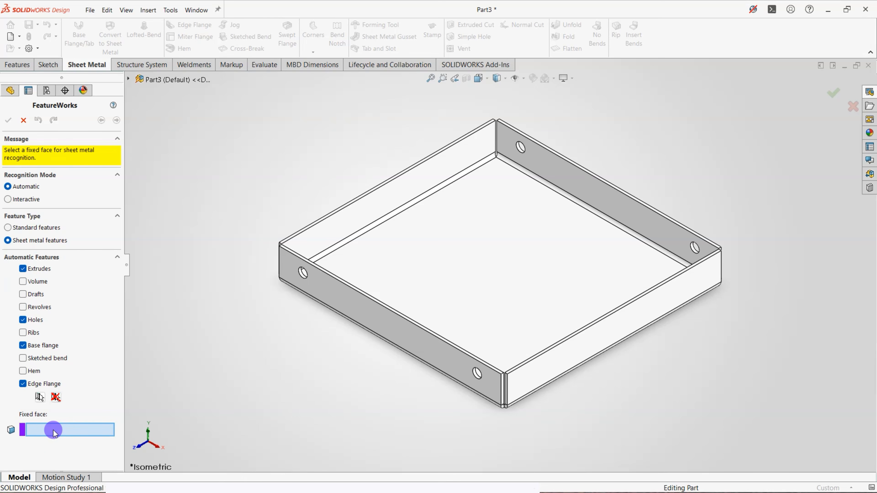
left_click(532, 244)
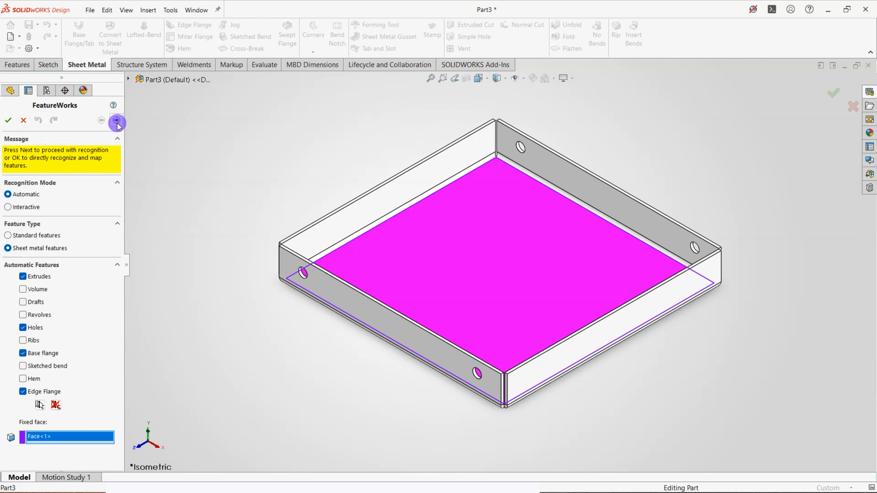
left_click(112, 118)
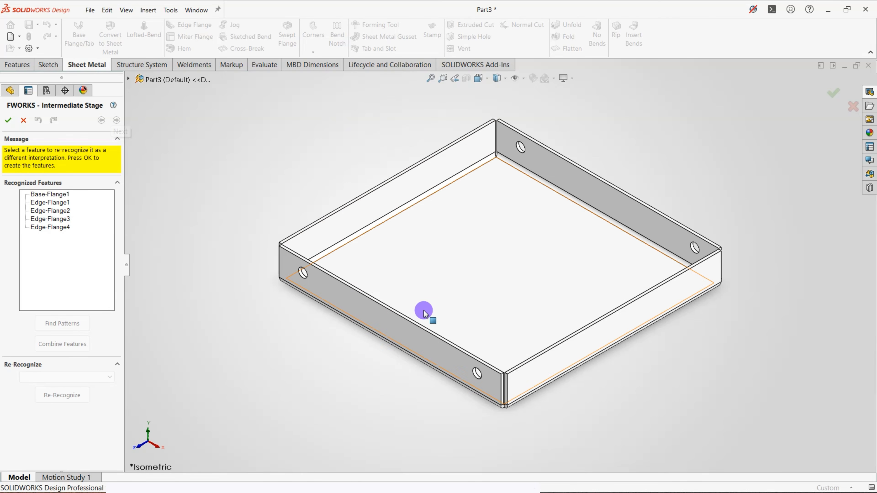
Step: Inspect each recognized base and edge flange on the tray and create the features
left_click(57, 195)
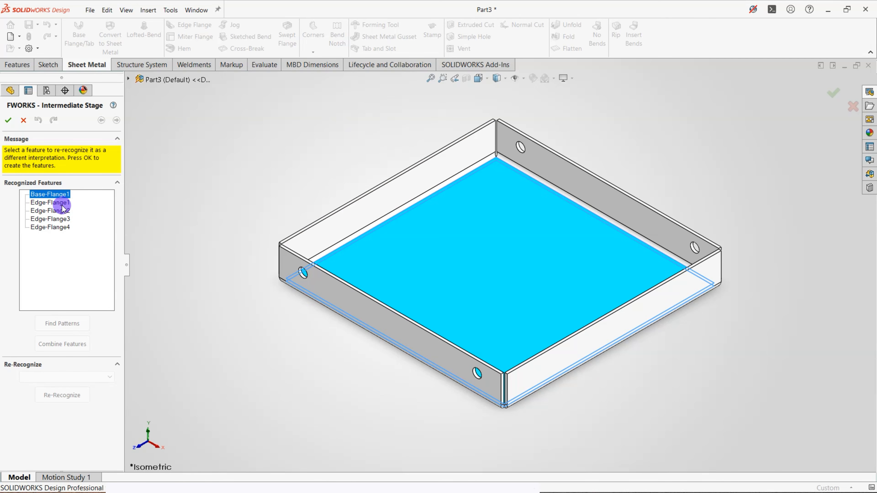
left_click(59, 202)
left_click(63, 211)
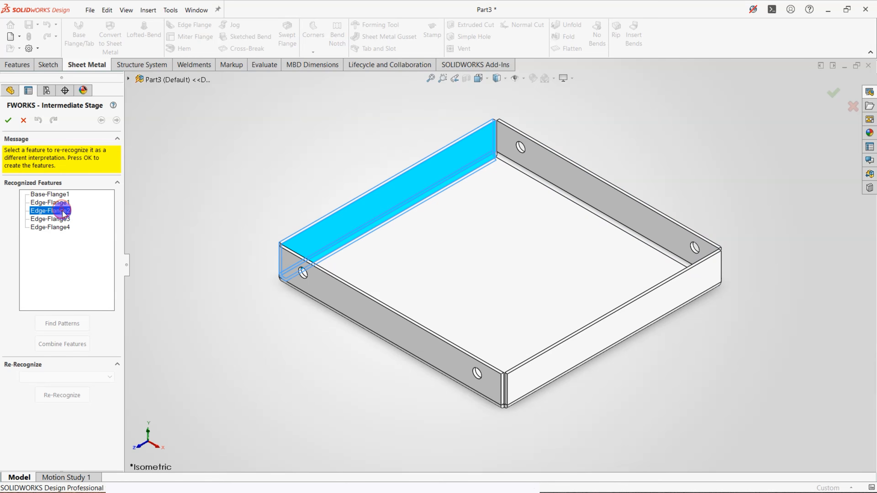
left_click(63, 218)
left_click(59, 227)
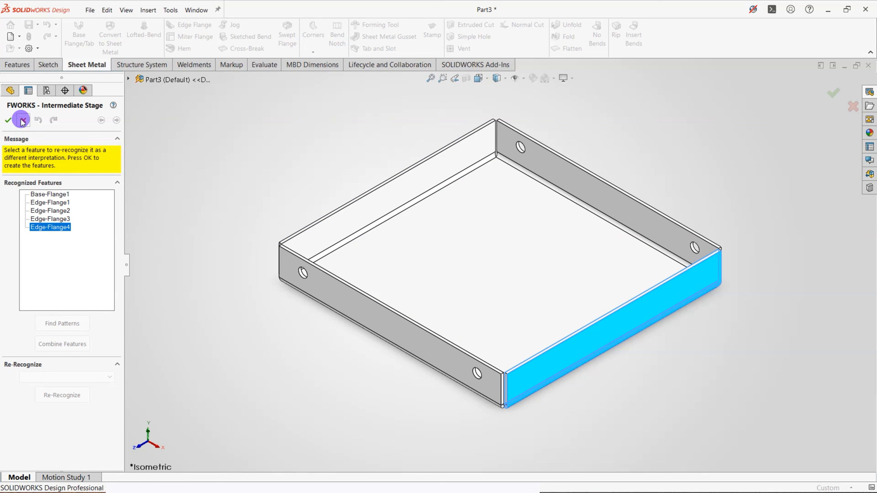
left_click(7, 121)
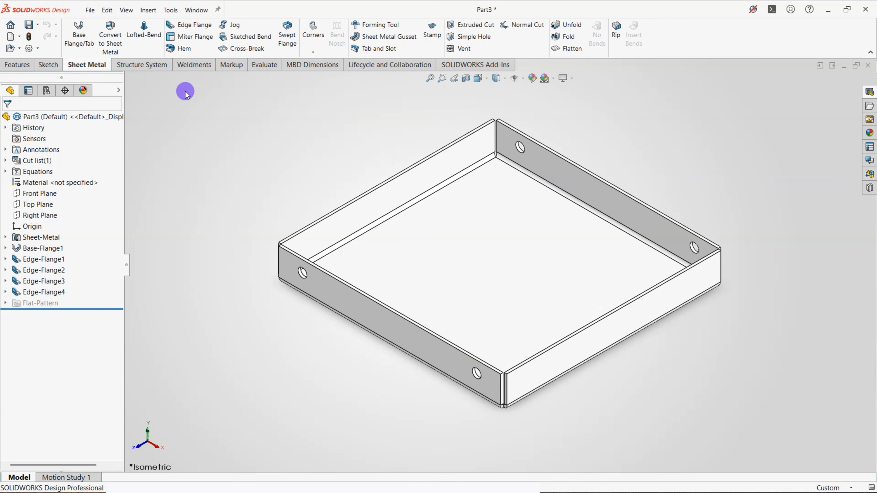
Step: Edit the scene and set its background to None
right_click(187, 142)
left_click(224, 241)
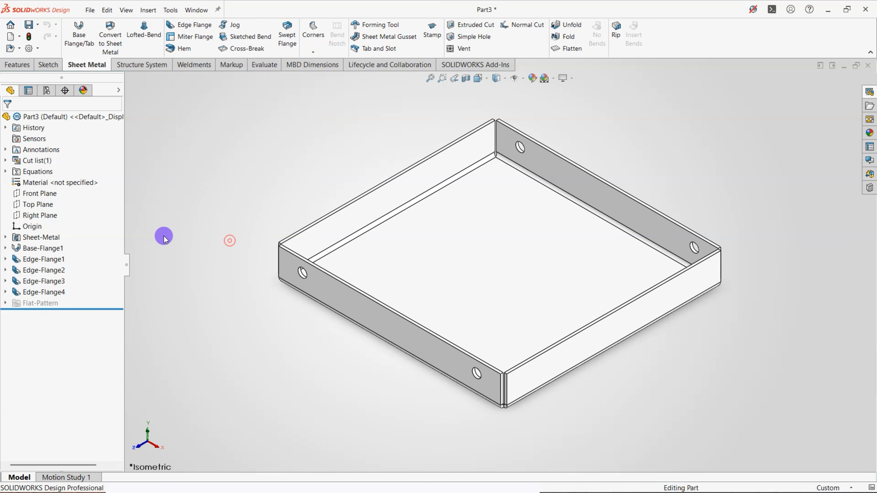
left_click(55, 176)
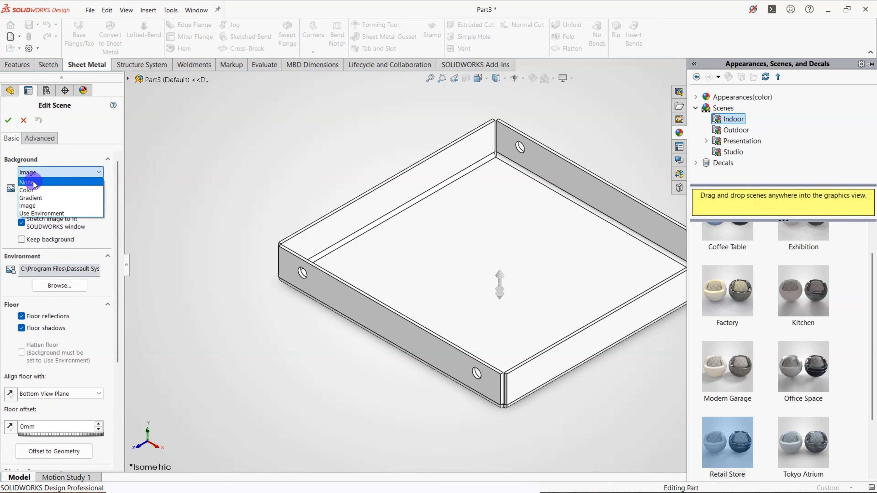
left_click(33, 181)
left_click(8, 122)
left_click(255, 133)
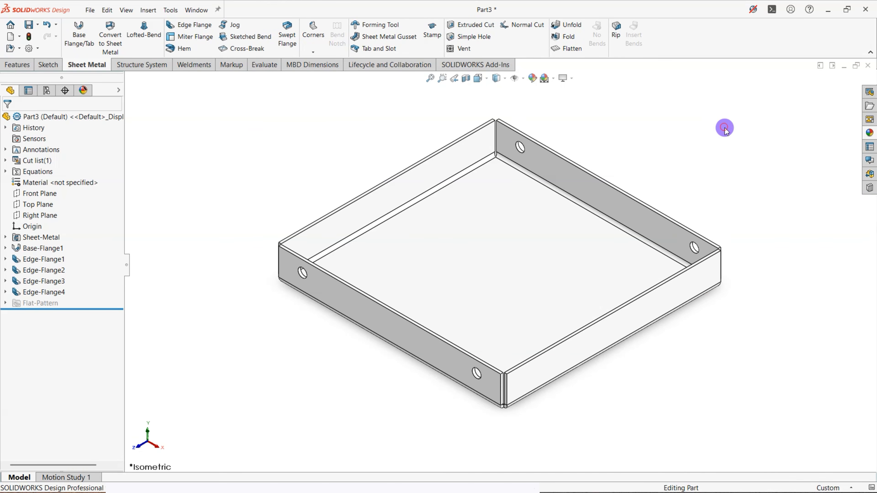
Step: Open the sketch of the recognized base flange for editing
key("f")
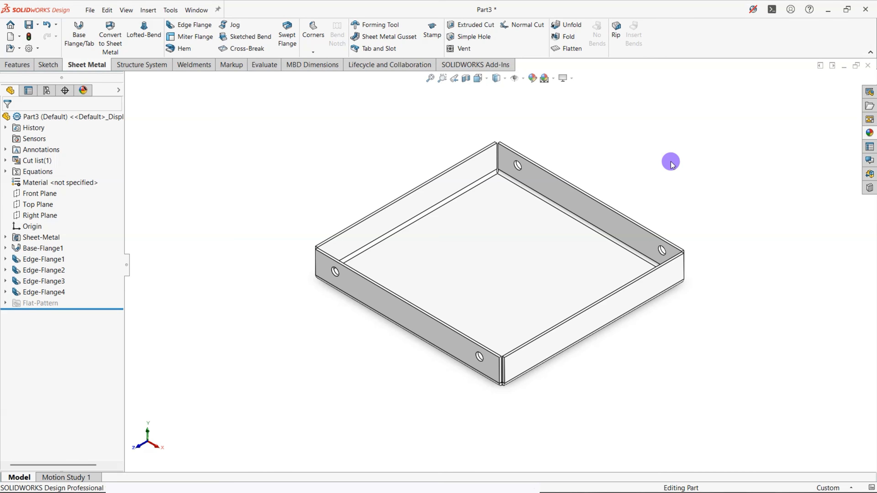
left_click(37, 258)
left_click(38, 248)
left_click(6, 248)
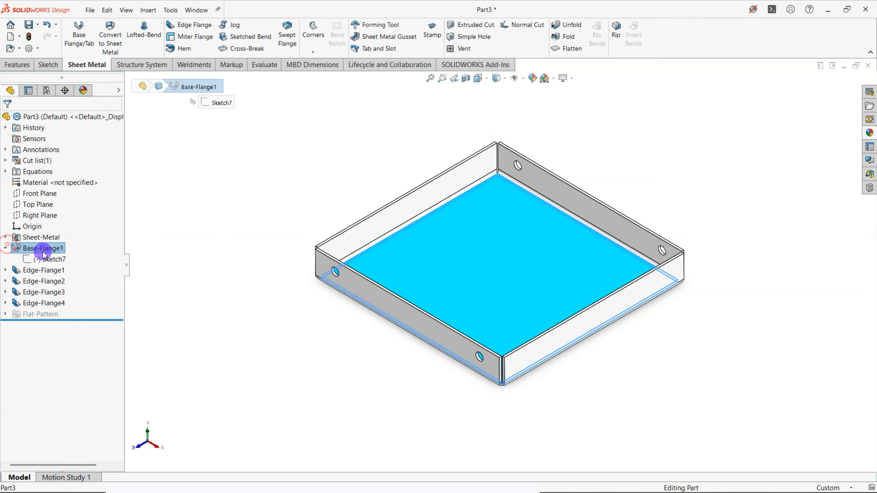
right_click(44, 259)
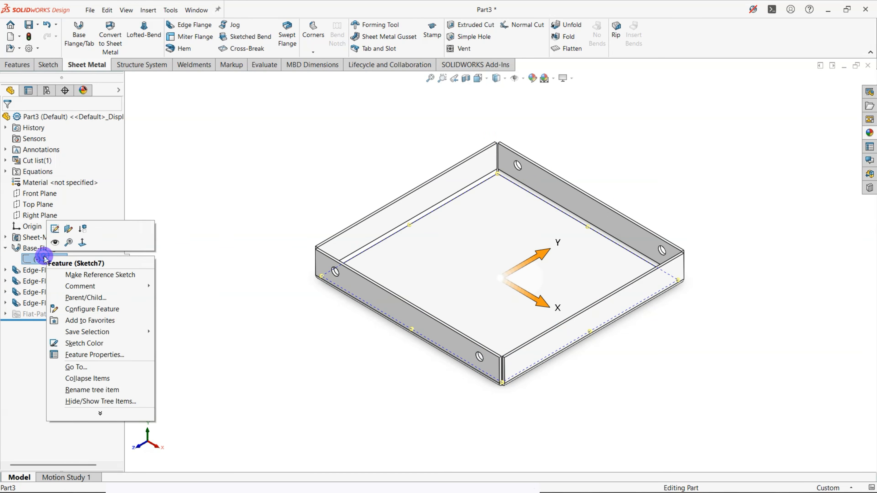
left_click(54, 230)
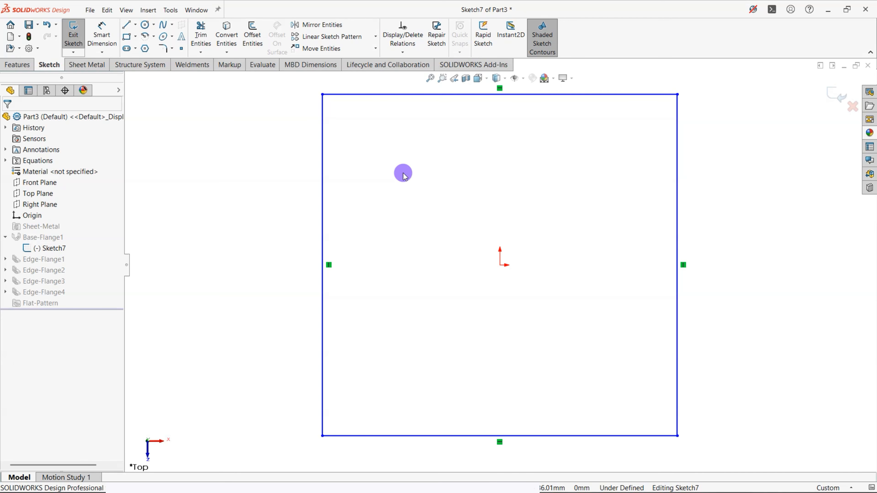
Step: Sketch a circle inside the base rectangle, centred about 42 mm left of and 43 mm above the origin
left_click(145, 24)
left_click_drag(389, 151, 402, 163)
key("Escape")
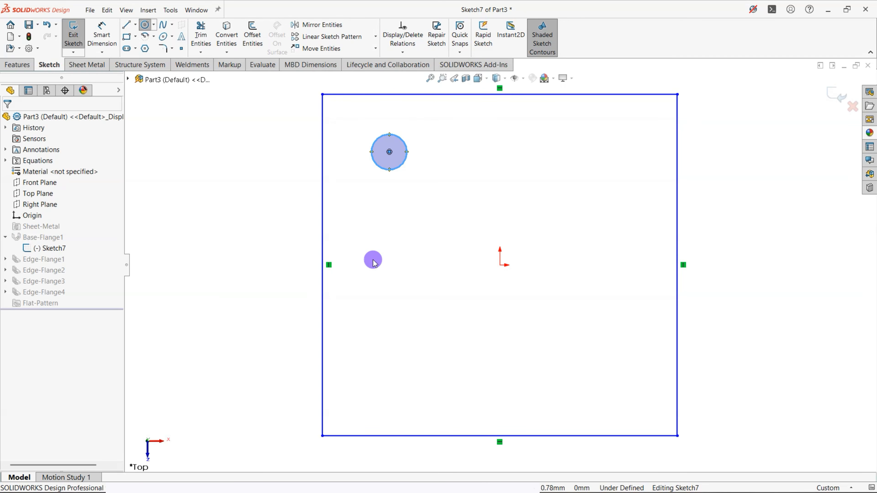
Step: Dimension the horizontal distance between the circle's centre and the origin as 45 mm
left_click(110, 34)
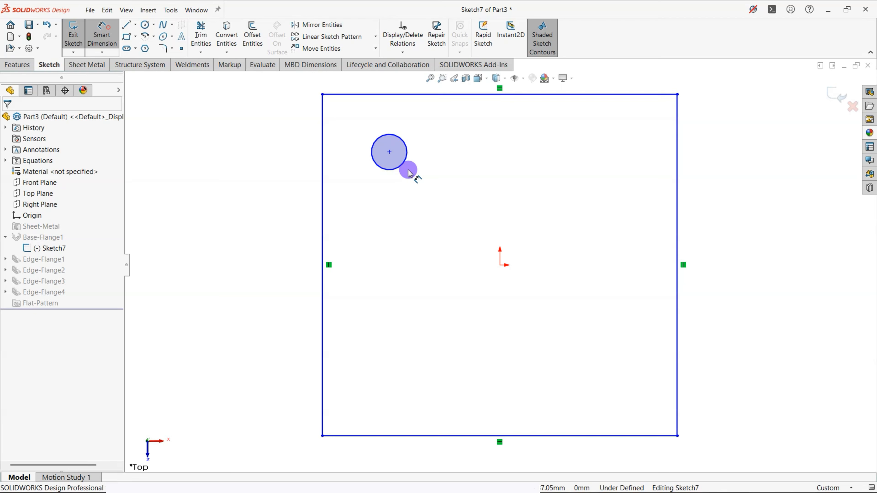
left_click(389, 151)
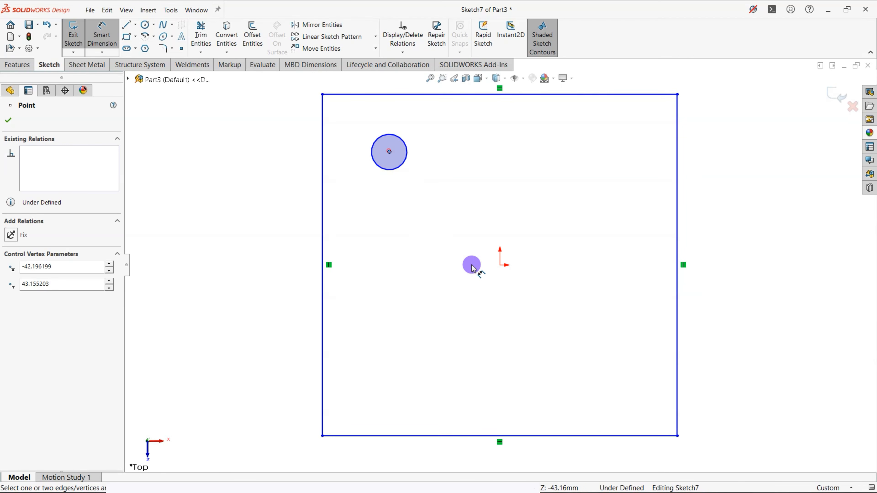
left_click(499, 266)
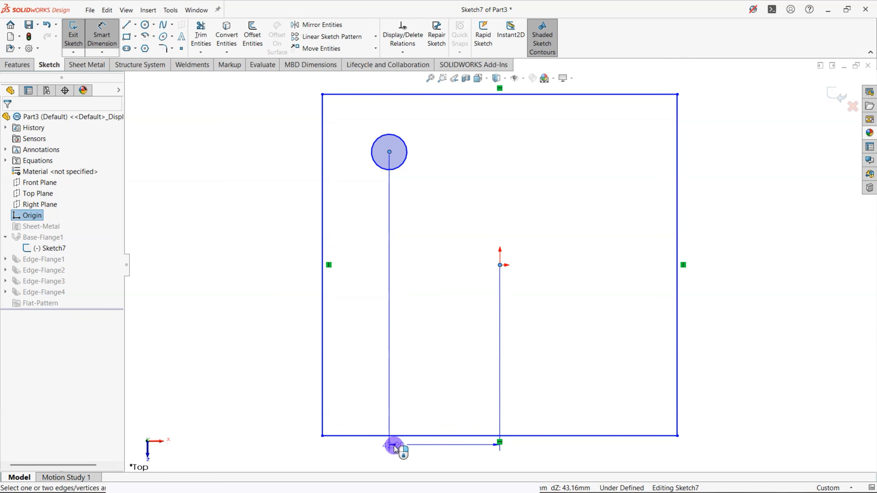
left_click(424, 464)
type("45")
key("Return")
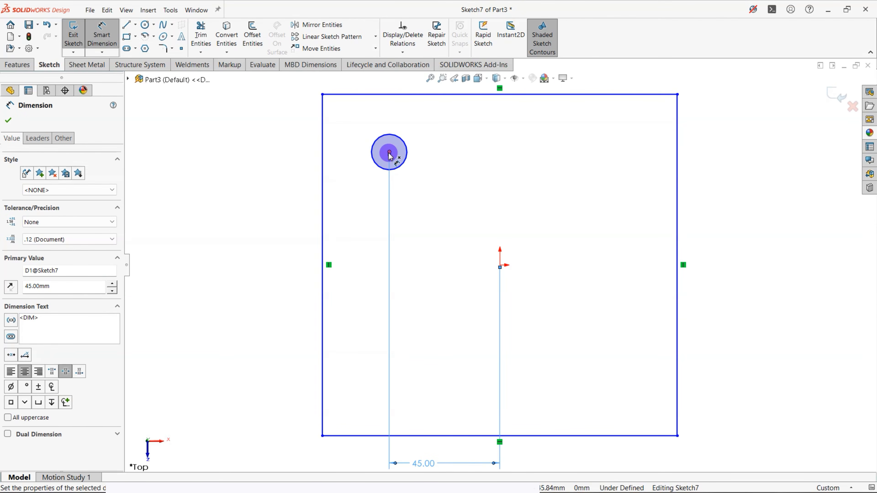
Step: Dimension the vertical distance between the circle's centre and the origin as 45 mm
left_click(389, 153)
left_click(499, 266)
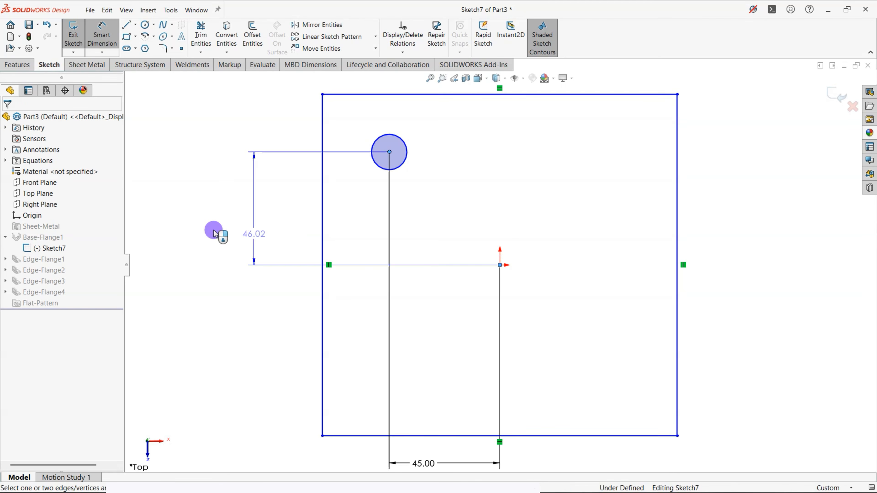
left_click(210, 231)
type("45")
key("Return")
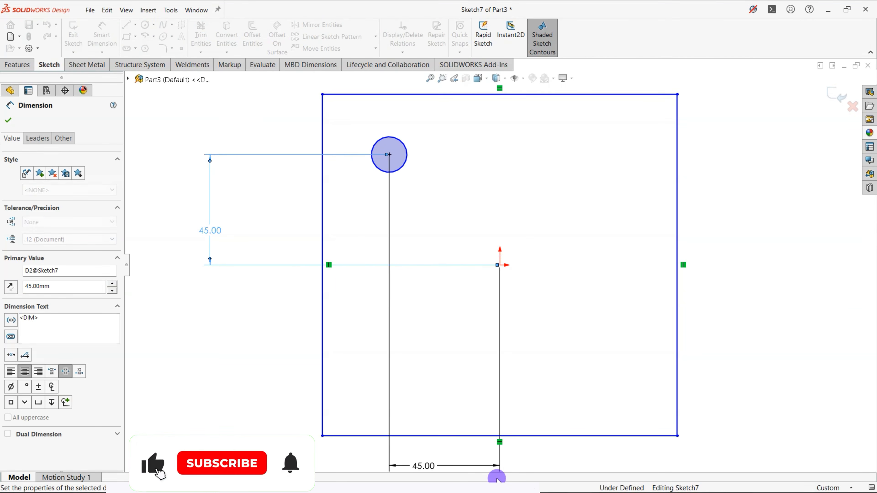
Step: Dimension the circle's diameter as 10.5 mm and exit the sketch to apply the hole to the base flange
left_click(380, 140)
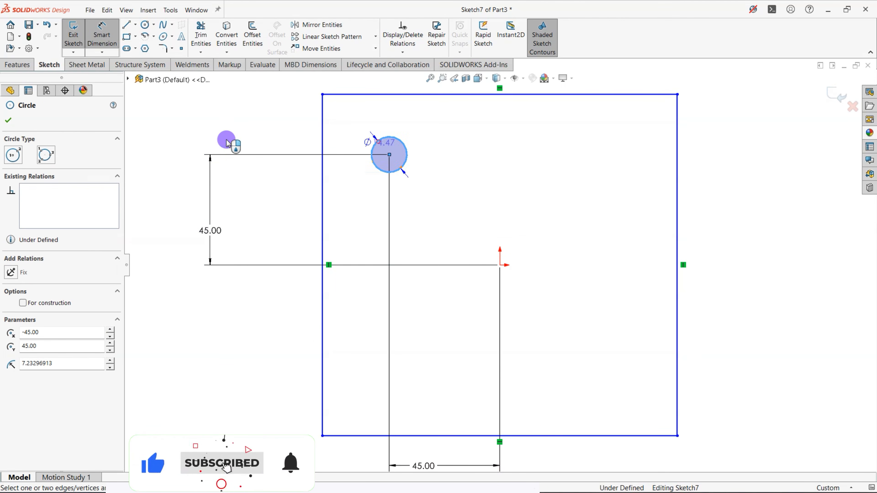
left_click(230, 129)
key("Return")
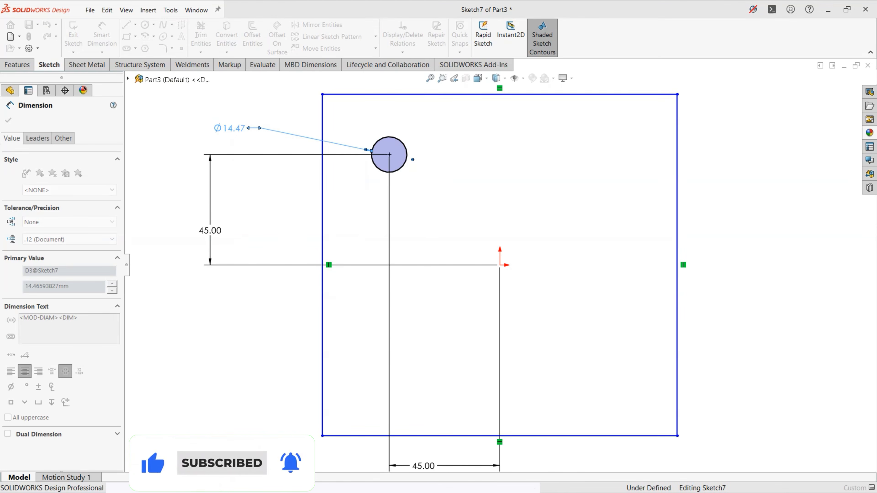
left_click(9, 120)
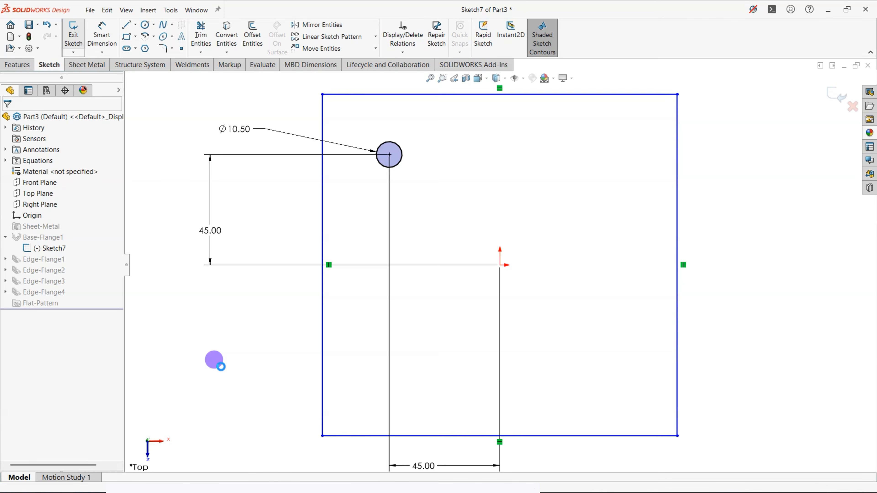
scroll(221, 366, "up", 1)
middle_click_drag(221, 366, 225, 247)
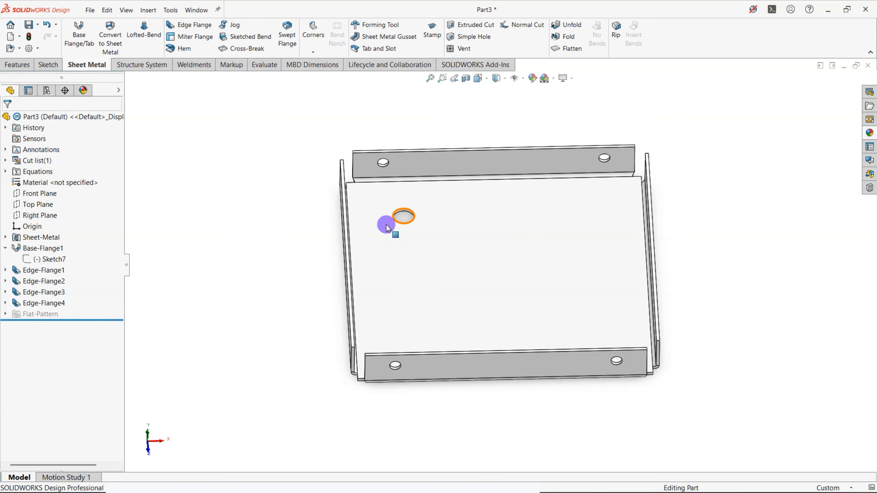
middle_click_drag(393, 260, 416, 259)
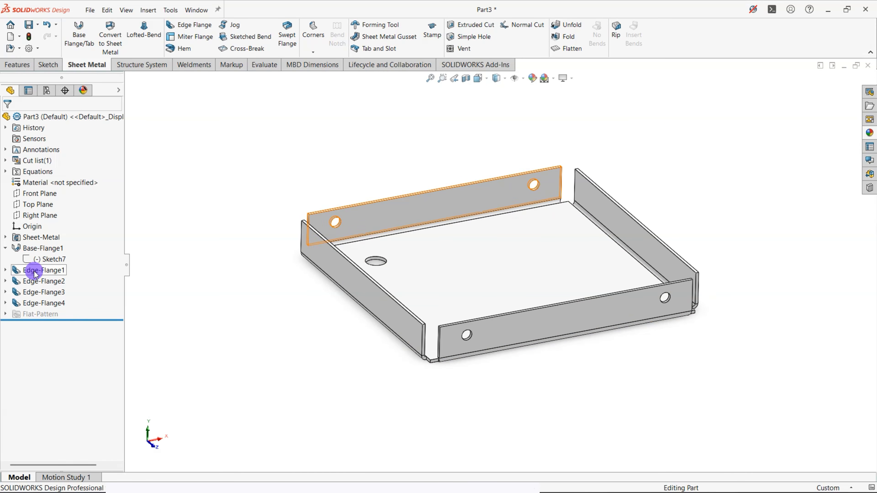
Step: Undo the base flange sketch edits, removing the added circle and its dimensions, and return to the part
key("ctrl+z")
key("ctrl+z")
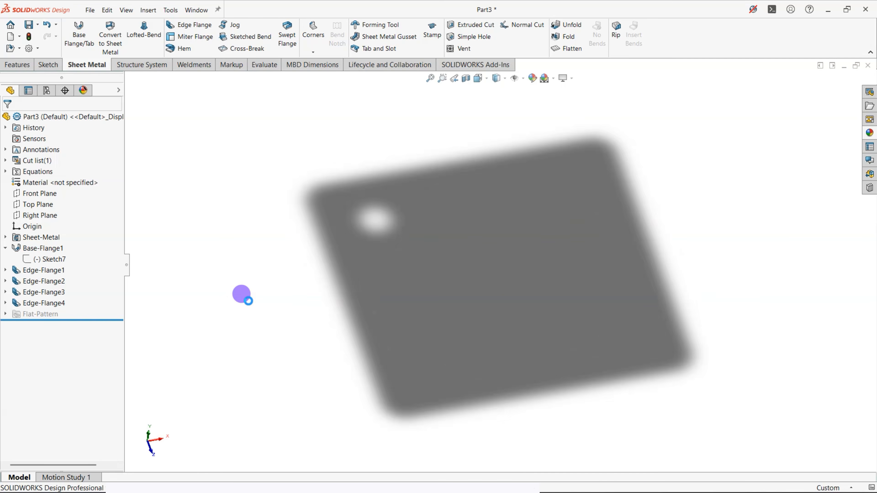
key("ctrl+z")
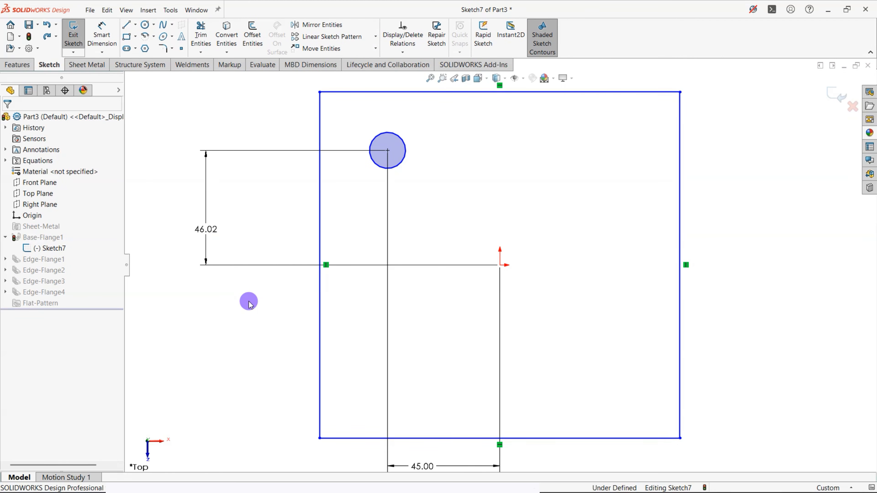
key("ctrl+z")
key("ctrl+z")
key("ctrl+z")
key("ctrl+z")
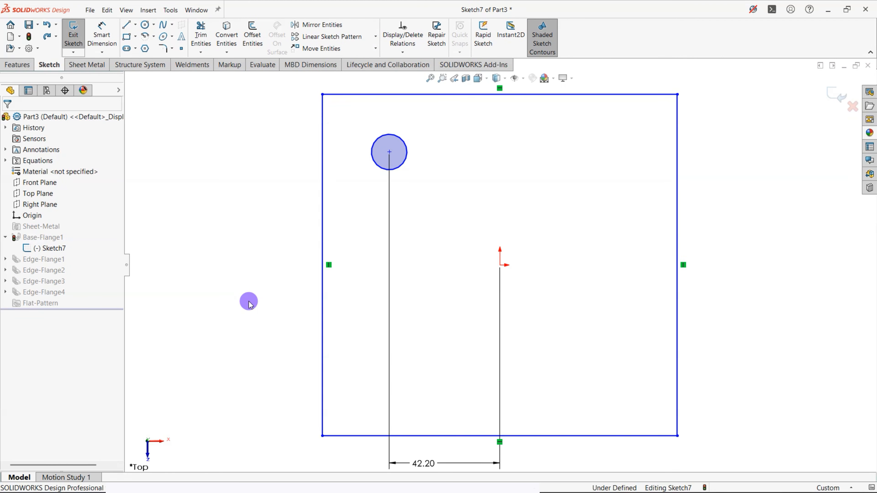
key("ctrl+z")
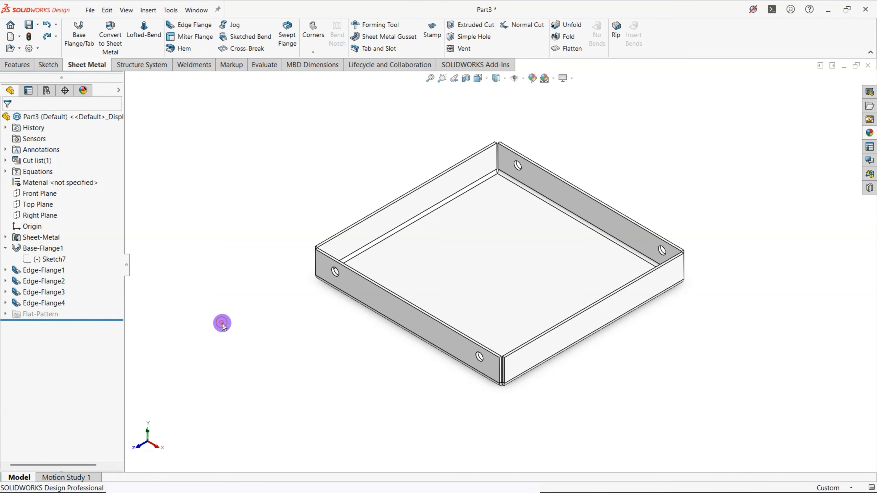
Step: Open the sketch of Edge-Flange1 to examine its profile and hole circles, and exit it without edits
left_click(41, 270)
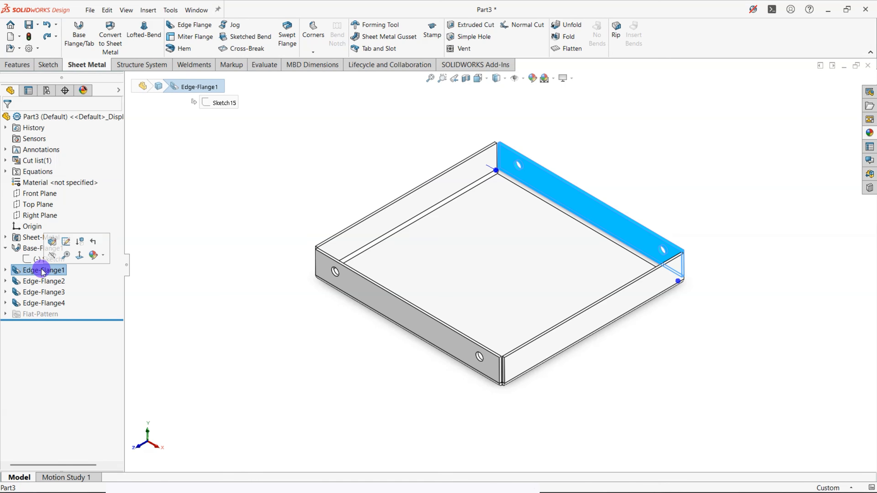
left_click(5, 270)
scroll(526, 140, "down", 4)
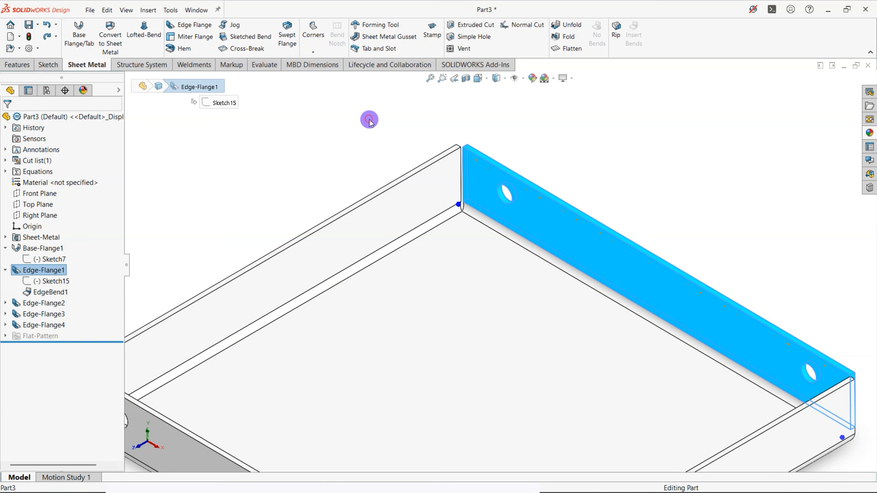
left_click(368, 120)
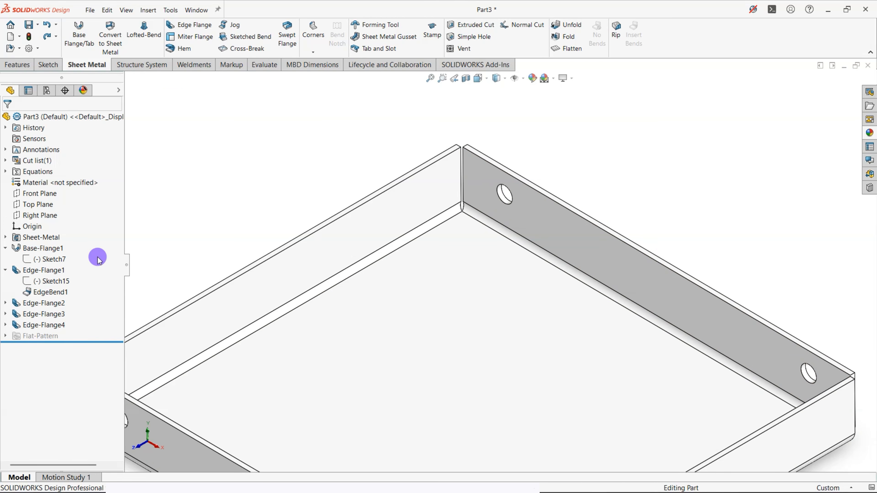
left_click(35, 281)
right_click(36, 280)
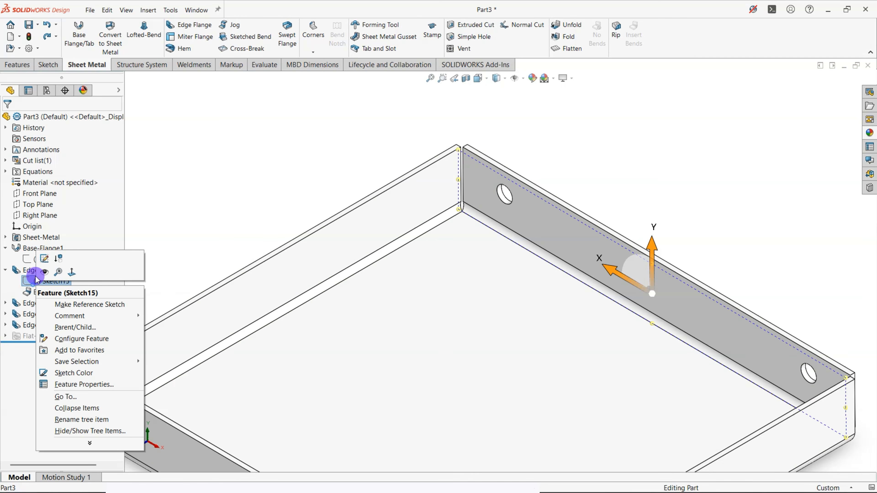
left_click(44, 259)
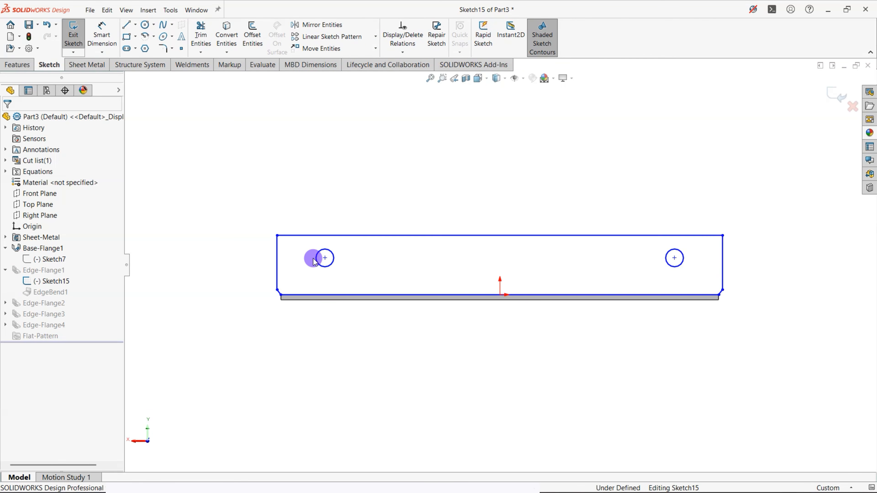
left_click(73, 34)
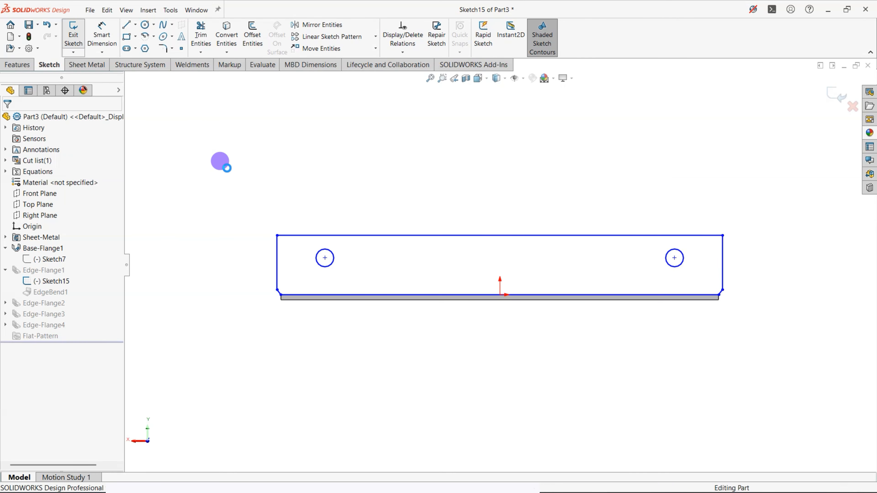
middle_click_drag(227, 168, 265, 253)
key("f")
middle_click_drag(252, 313, 262, 289)
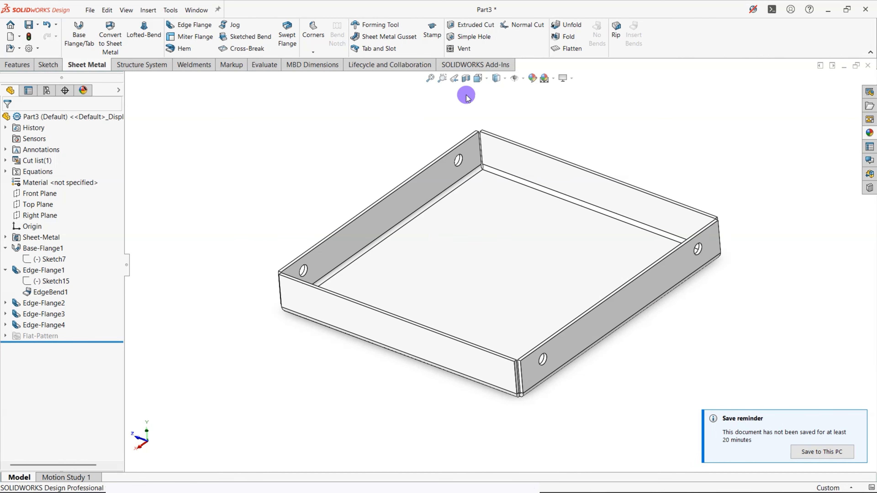
Step: Flatten the tray to check its flat pattern, fold it back and show it in the isometric view
left_click(575, 47)
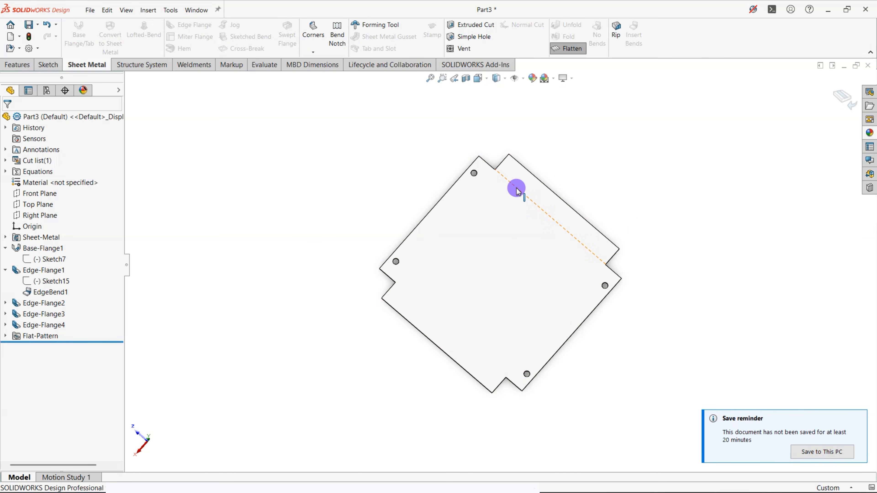
left_click(561, 49)
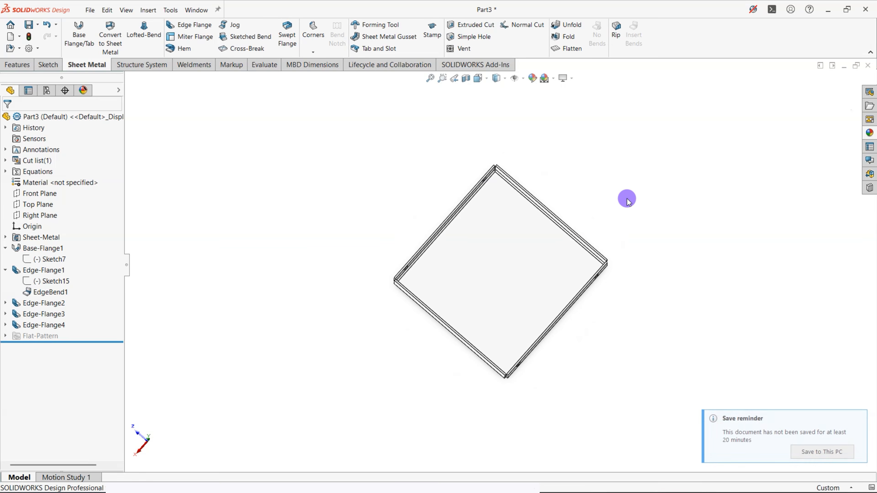
left_click(484, 78)
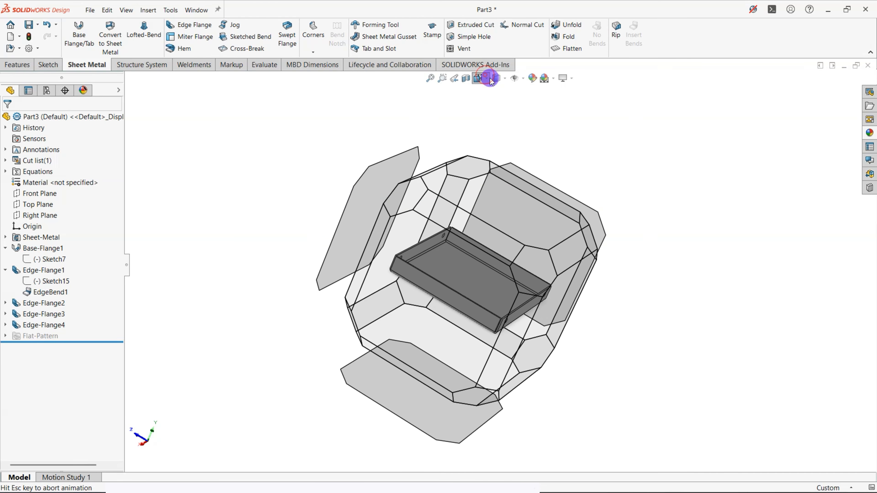
left_click(526, 103)
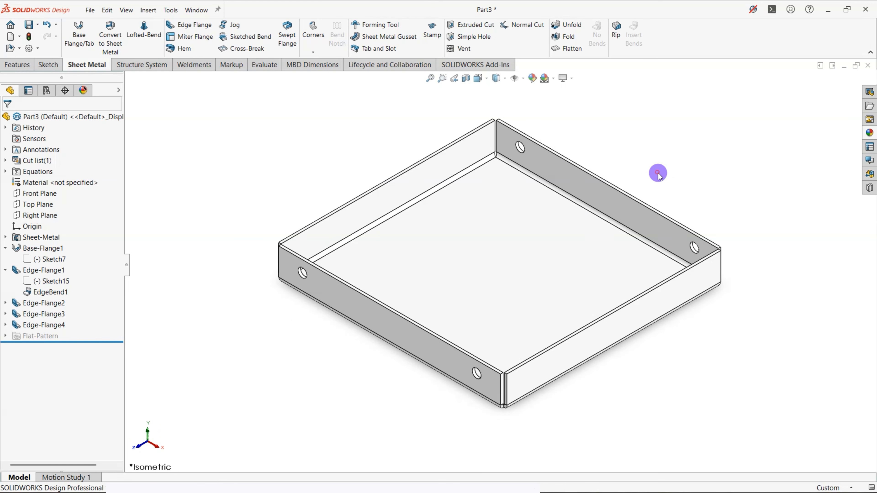